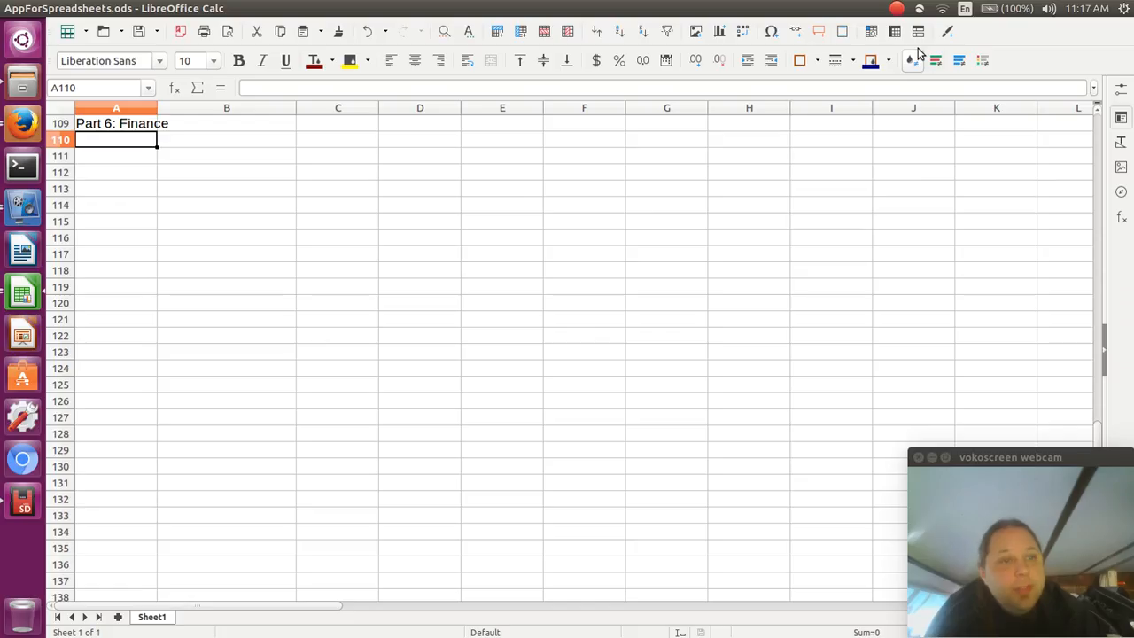
Switch to the Firefox assignment page and read the compound interest formula and the definitions of its variables
key("alt+Tab")
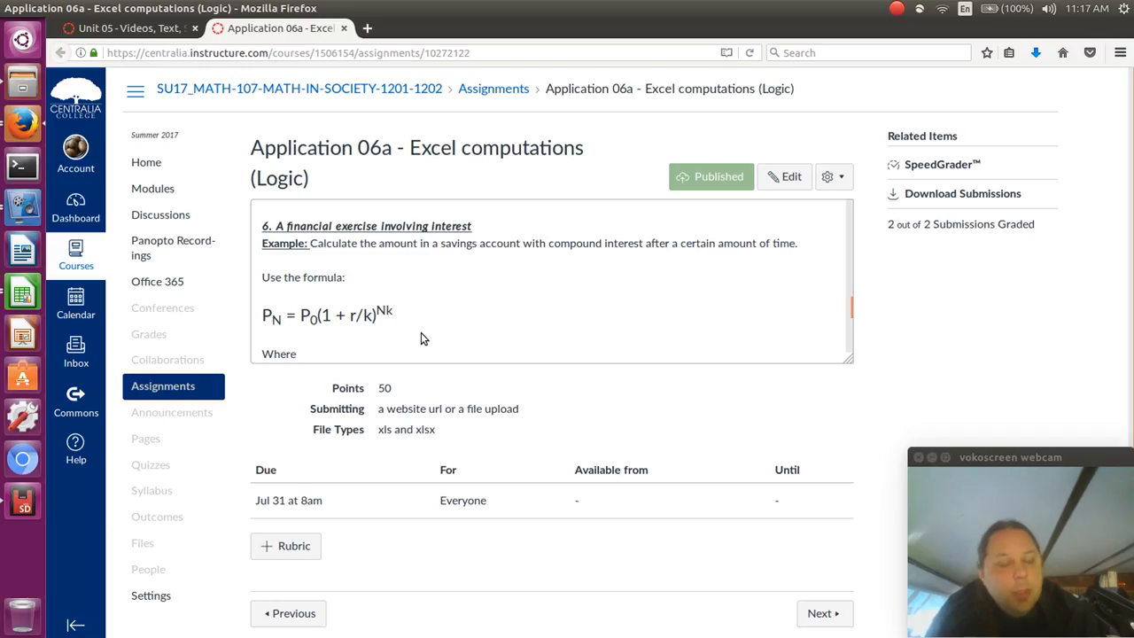
scroll(421, 332, "down", 1)
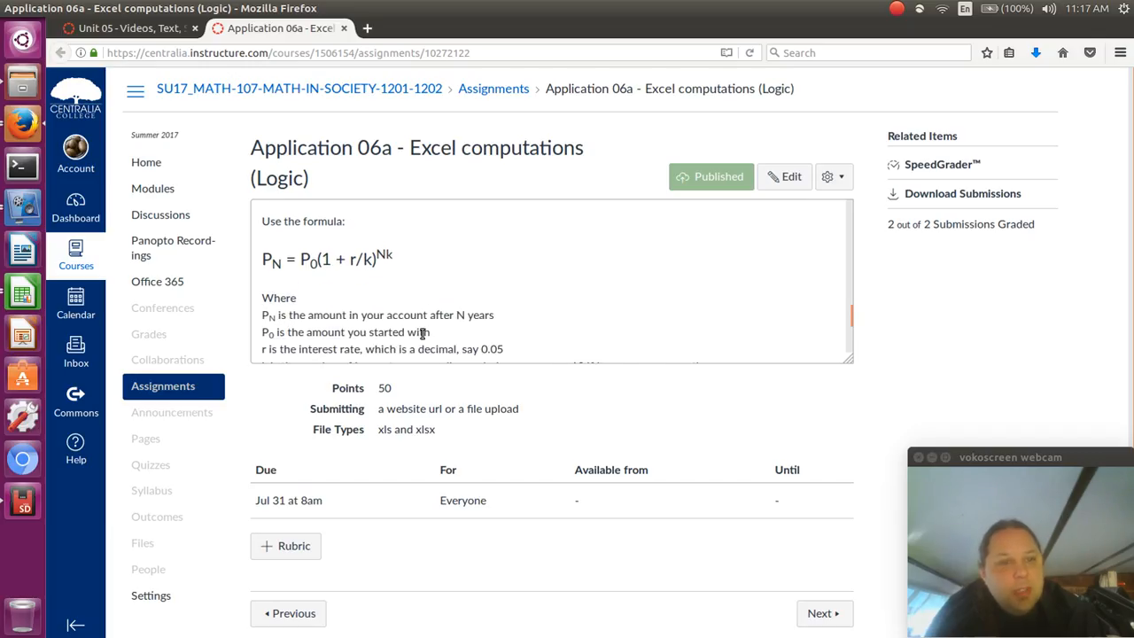
scroll(421, 332, "down", 1)
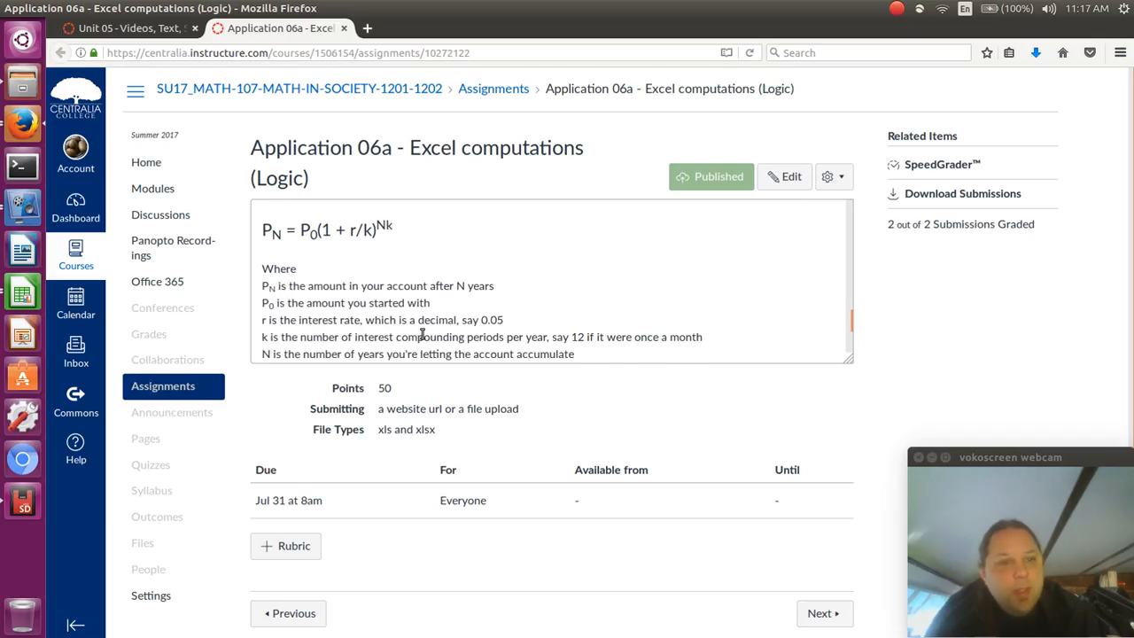
triple_click(359, 269)
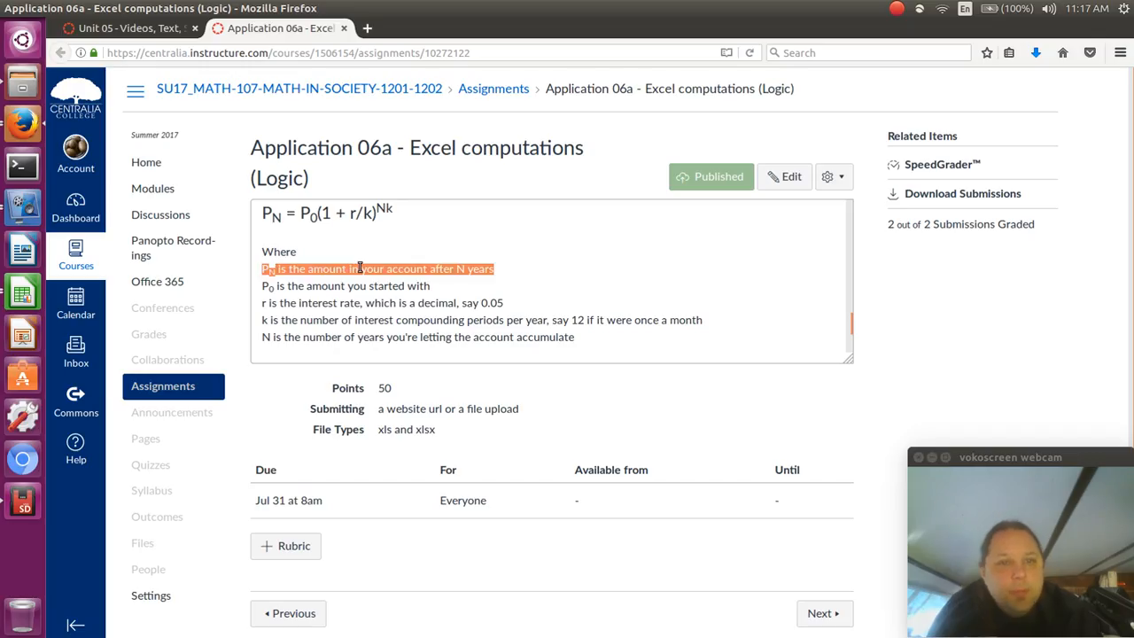
triple_click(348, 286)
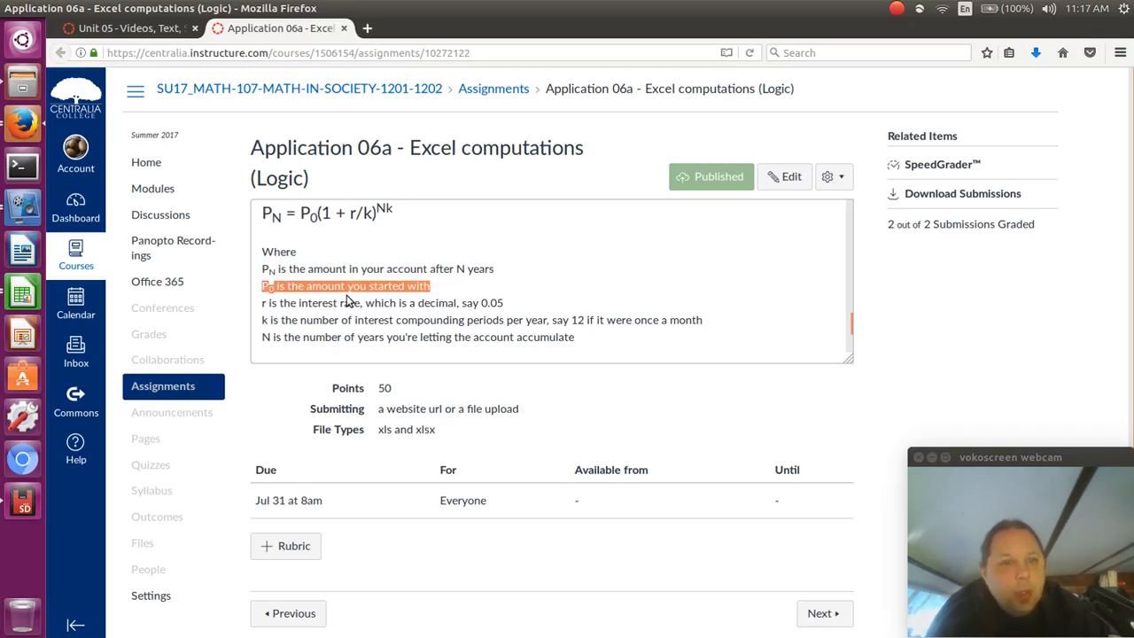
triple_click(346, 303)
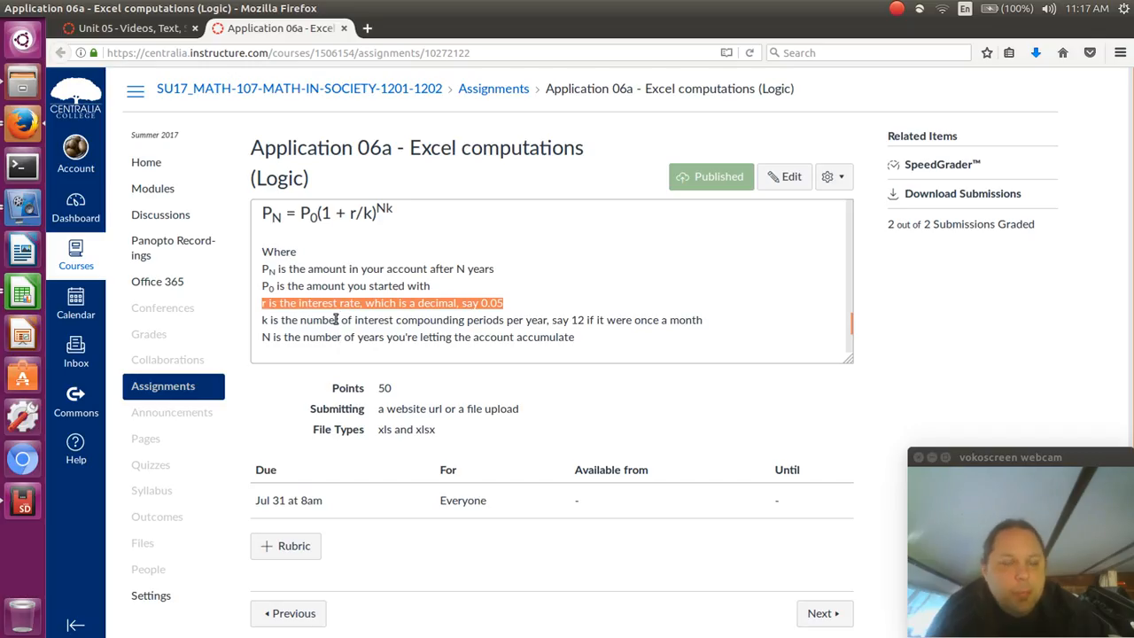
triple_click(336, 320)
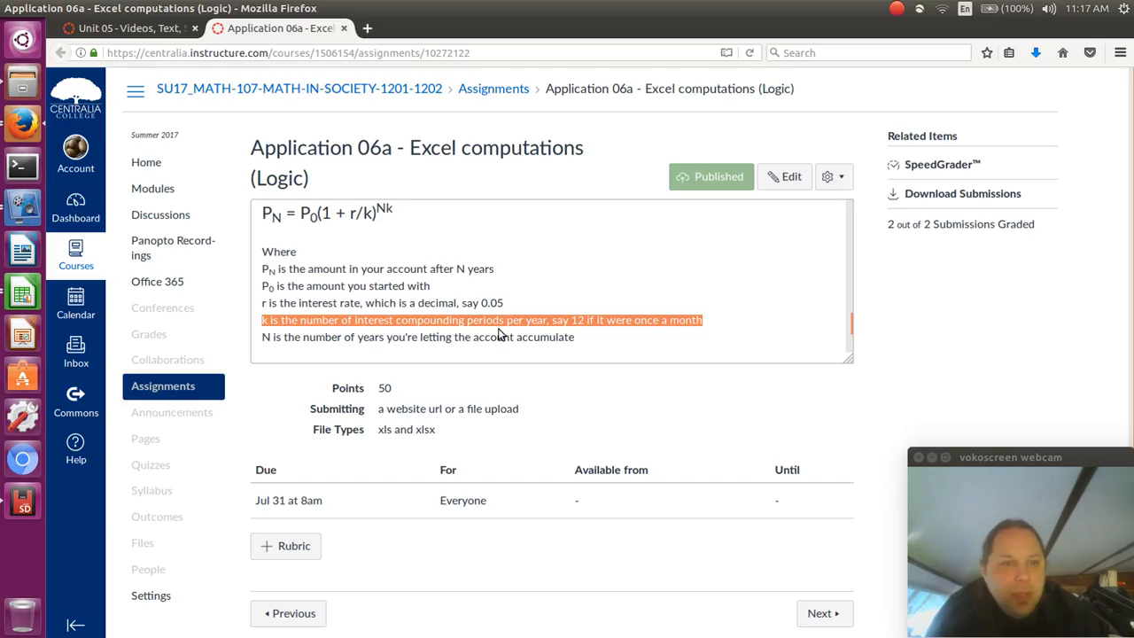
triple_click(430, 338)
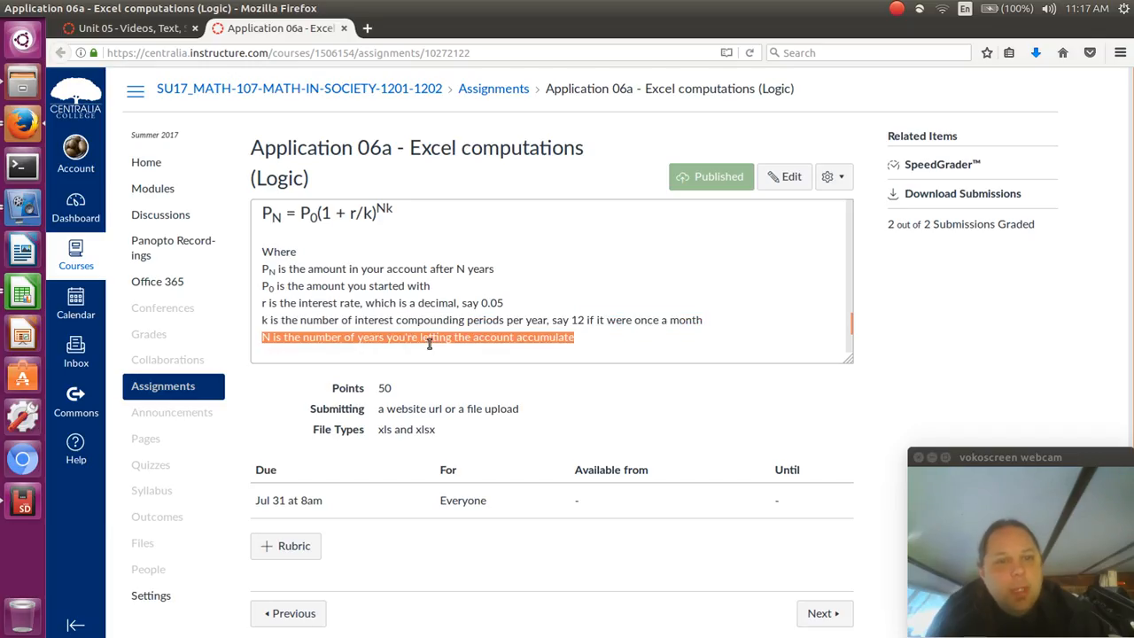
left_click(549, 290)
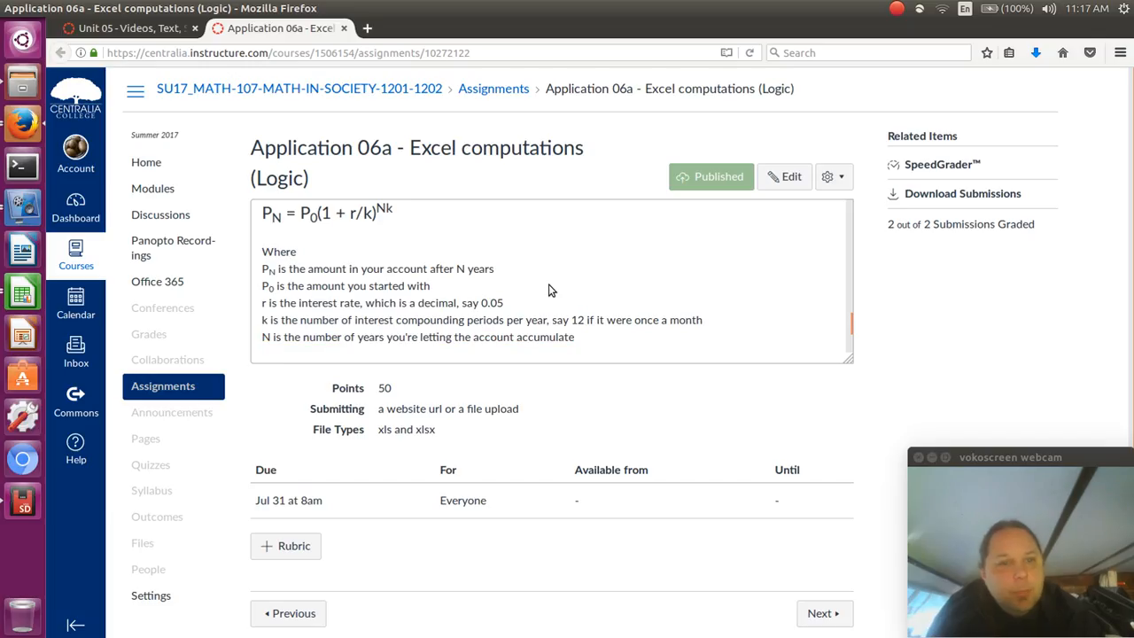
Switch to the AppForSpreadsheets.ods spreadsheet and enter the label Pn in A110 with the placeholder ??? in B110
key("alt+Tab")
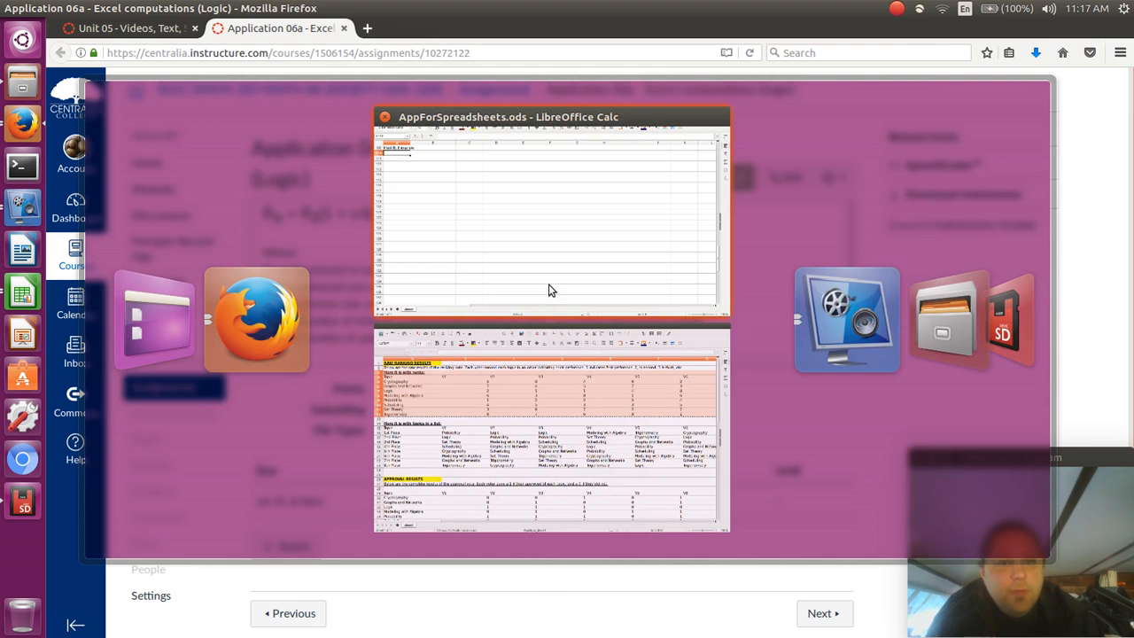
left_click(549, 291)
key("alt+Tab")
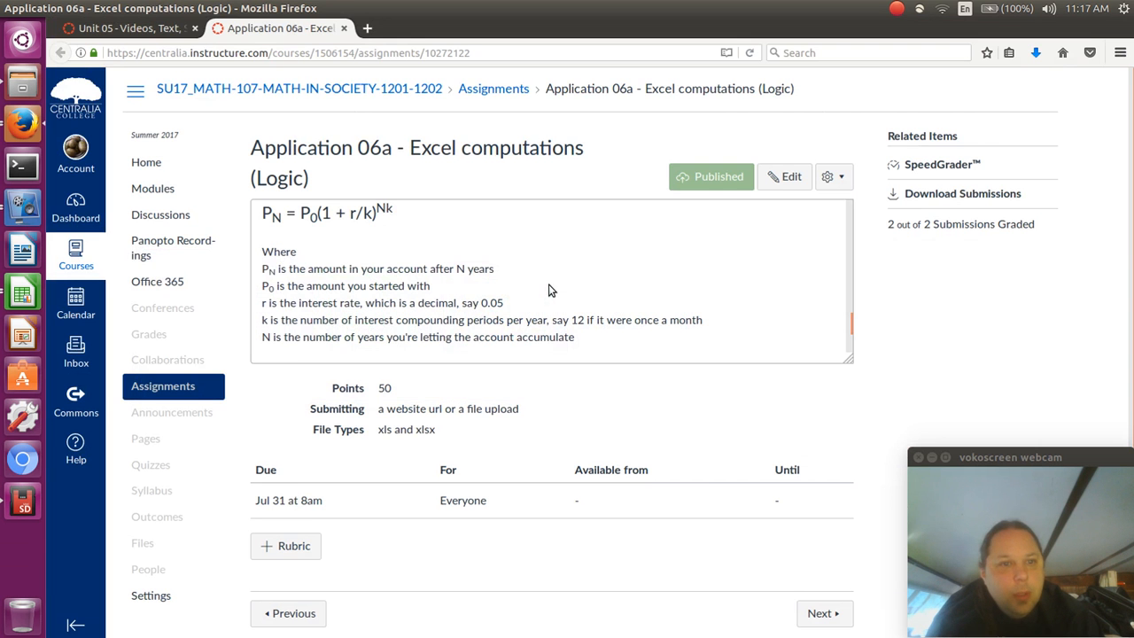
key("alt+Tab")
type("Pn")
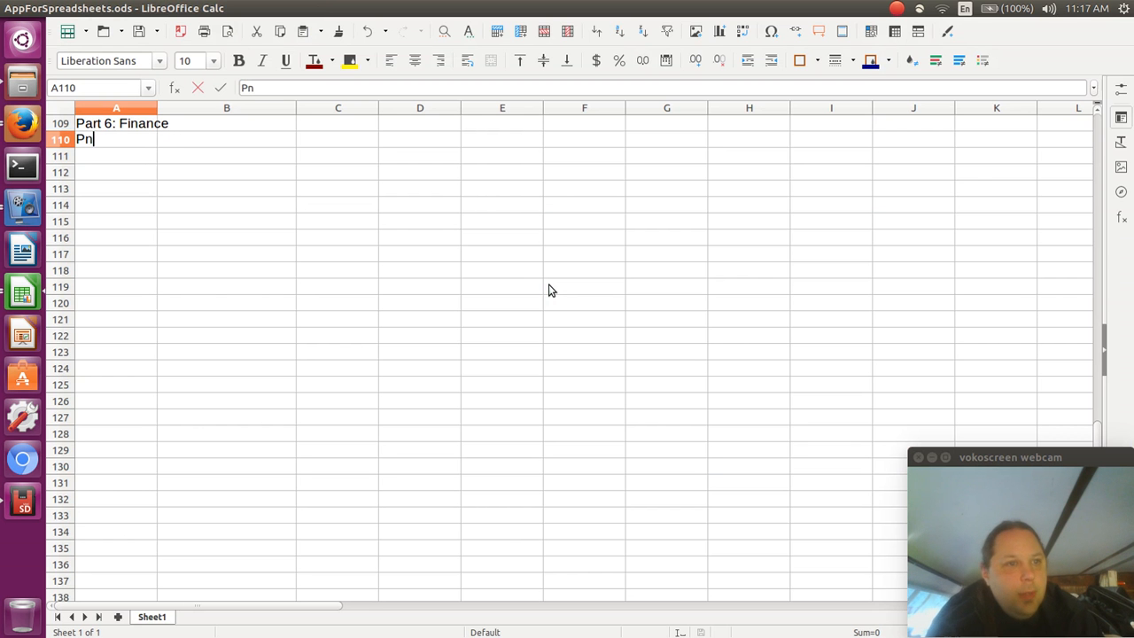
key("Tab")
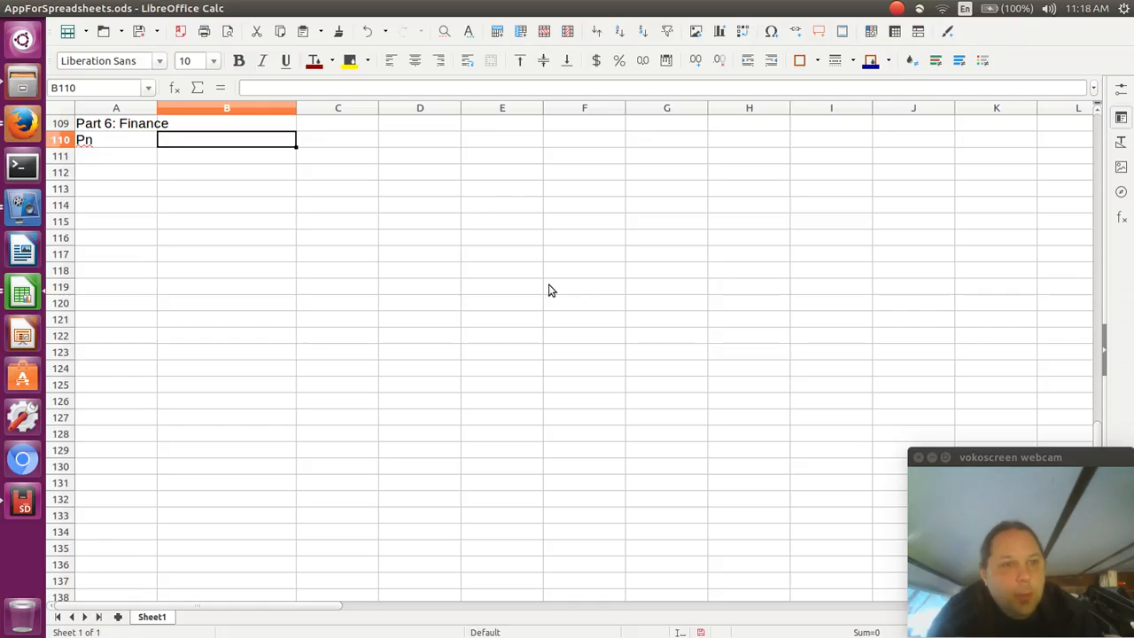
type("???")
key("Return")
Highlight the ??? placeholder cell B110 with a yellow background
key("Left")
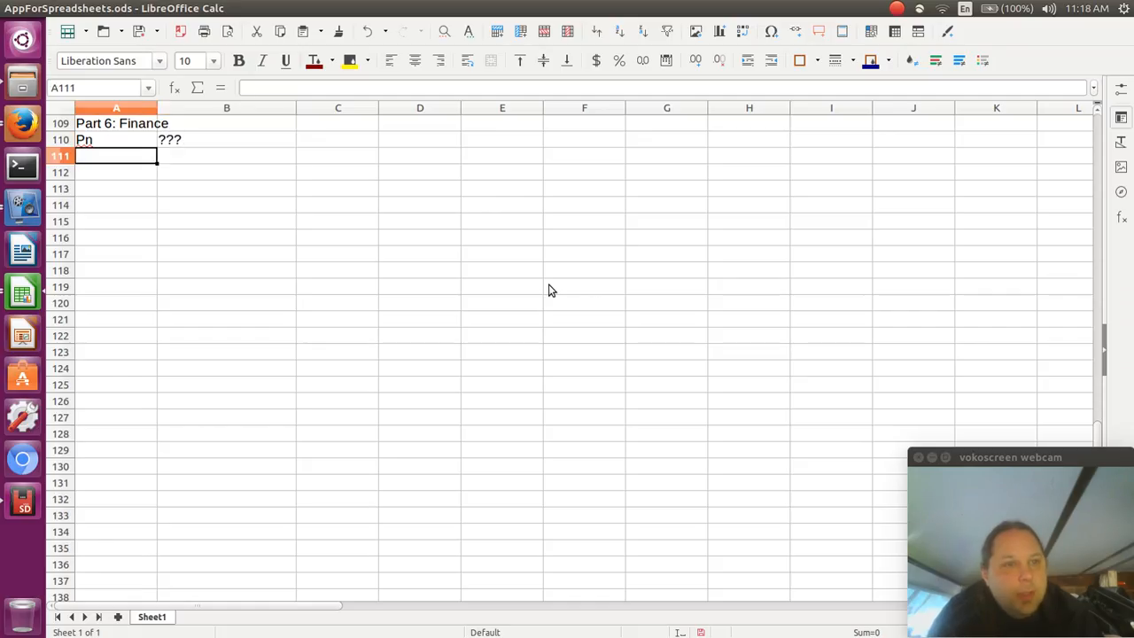
key("Up")
key("Right")
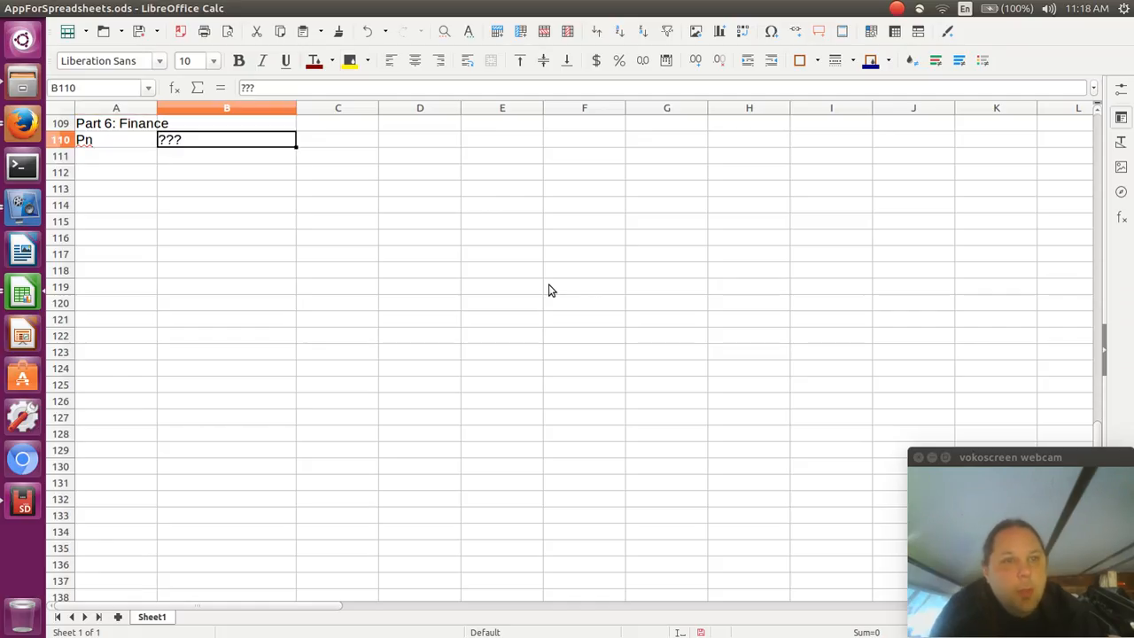
left_click(350, 61)
Check the assignment's starting-amount variable and enter the label P0 in A111 with the value 100 in B111
key("Down")
key("Left")
key("alt+Tab")
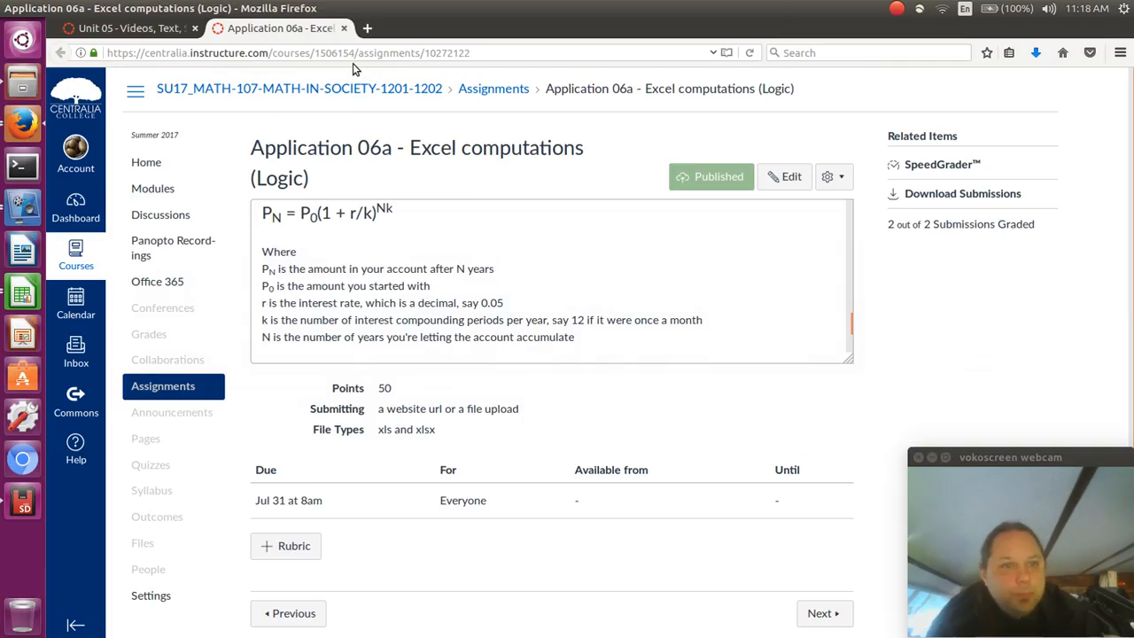
key("alt+Tab")
type("P0")
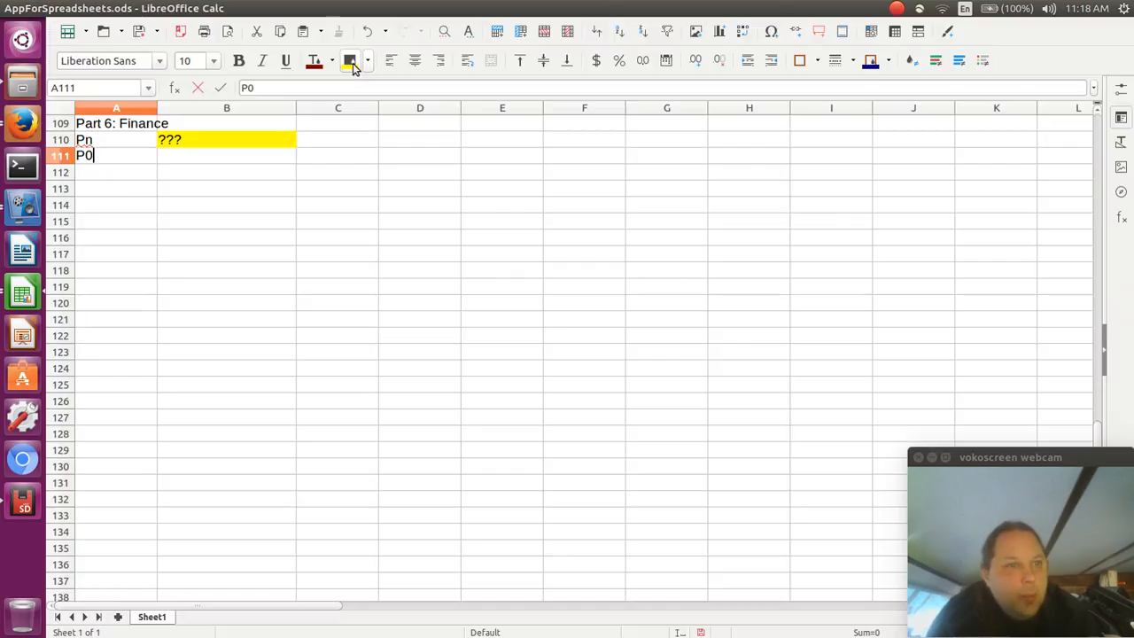
key("Tab")
type("100")
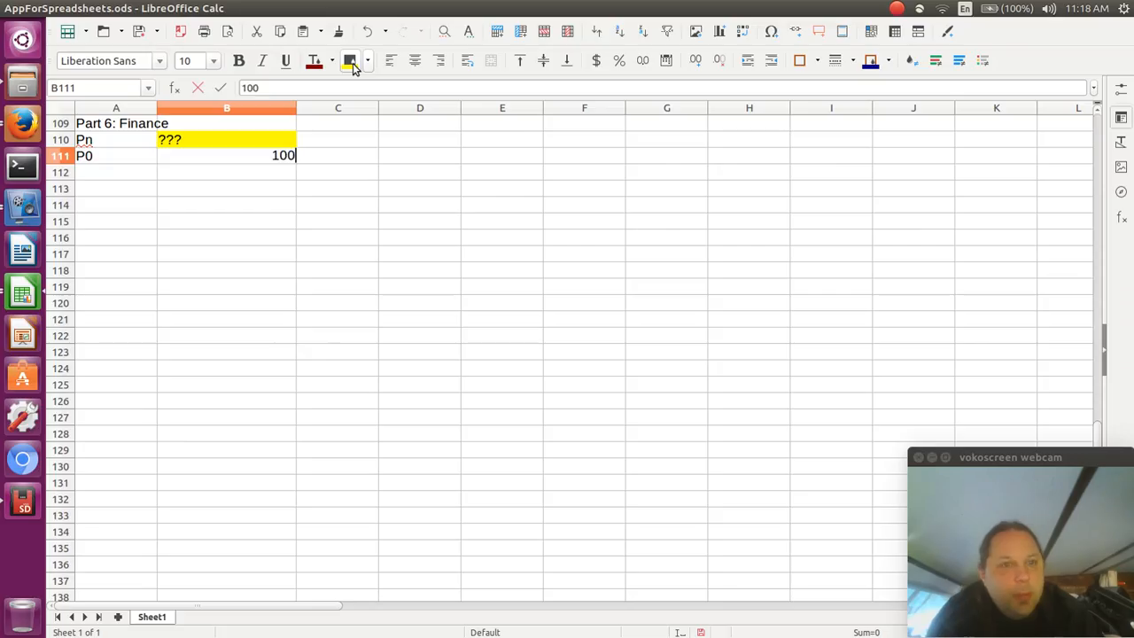
key("Return")
Check the assignment's interest rate variable and enter the label r in A112 with the value .05 in B112
key("Left")
key("alt+Tab")
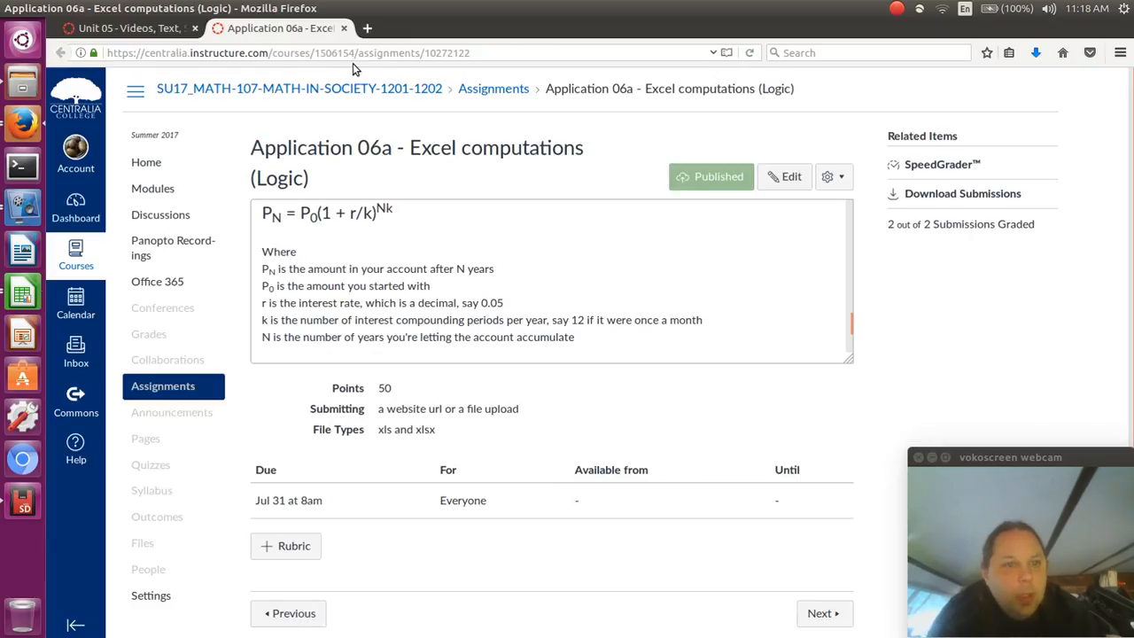
key("alt+Tab")
type("r")
key("Tab")
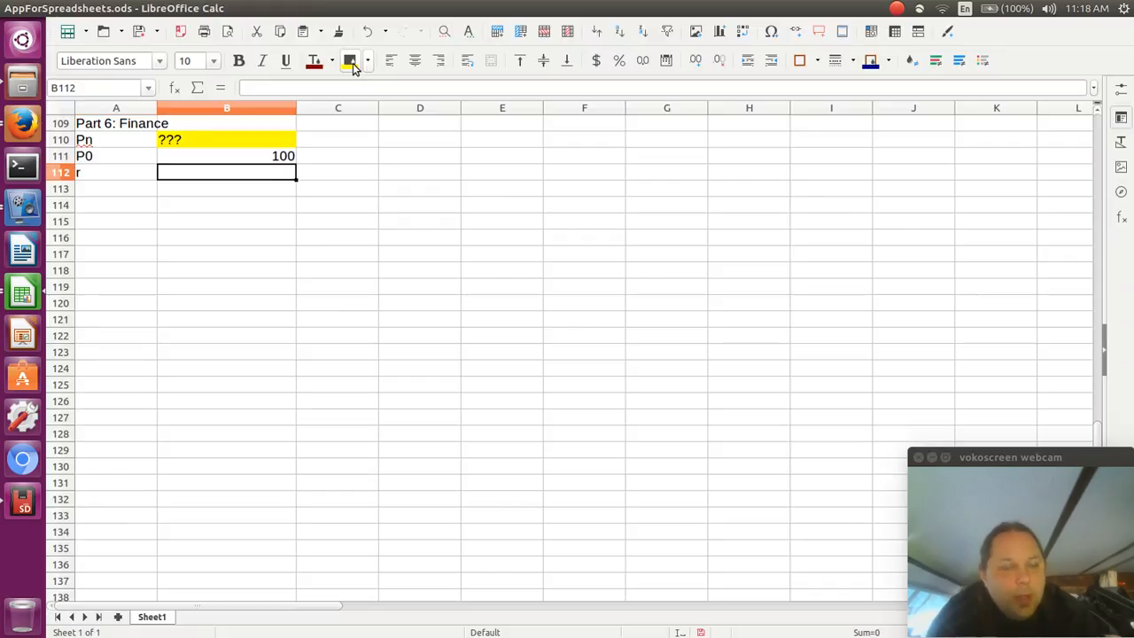
type(".05")
key("Return")
Check the assignment's compounding periods variable and enter the label k in A113 with the value 12 in B113
key("alt+Tab")
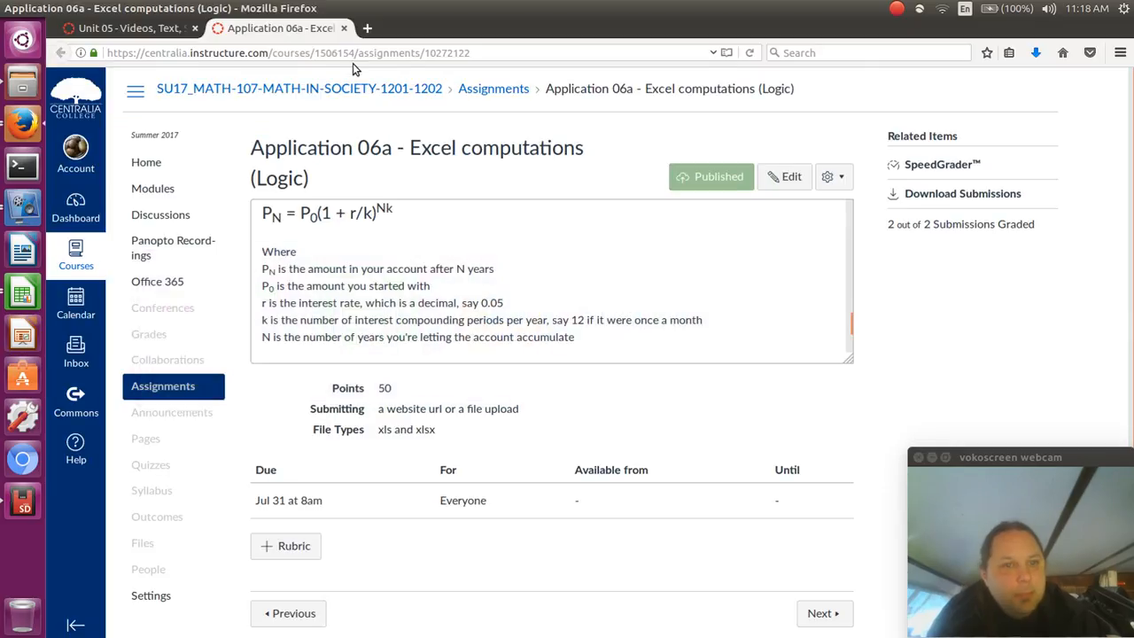
key("alt+Tab")
key("Left")
key("alt+Tab")
key("alt+Tab")
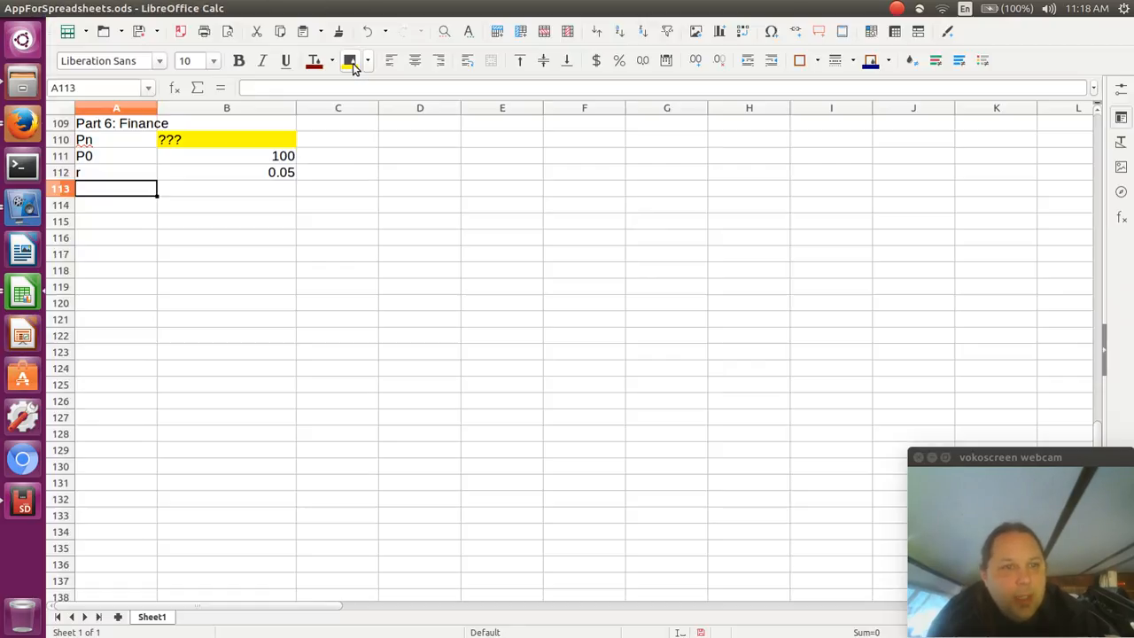
type("k")
key("Tab")
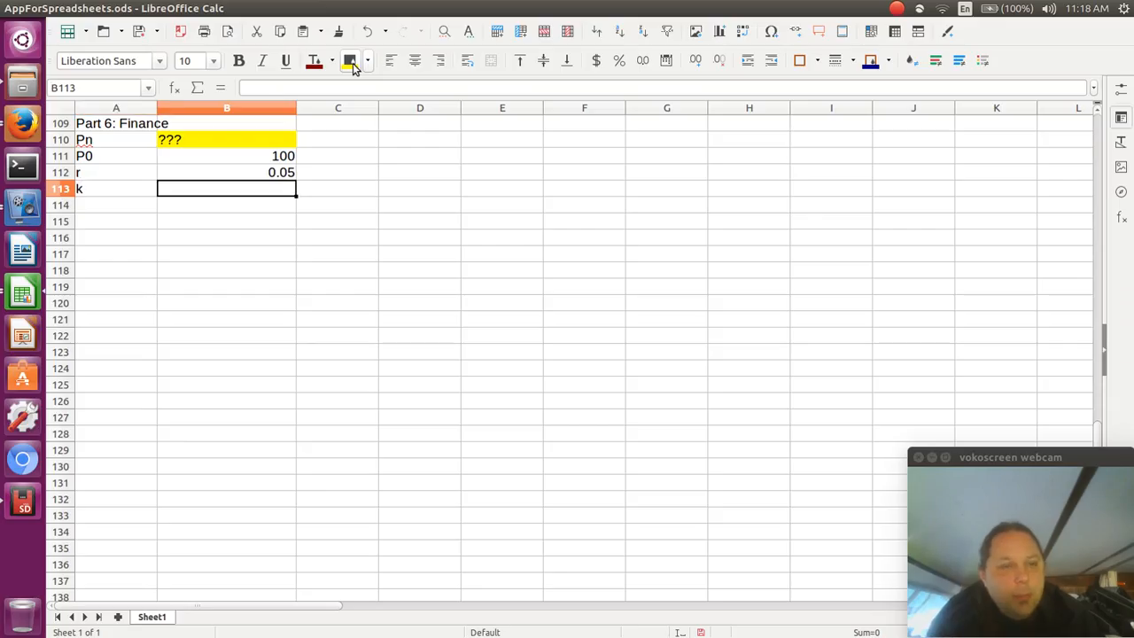
type("12")
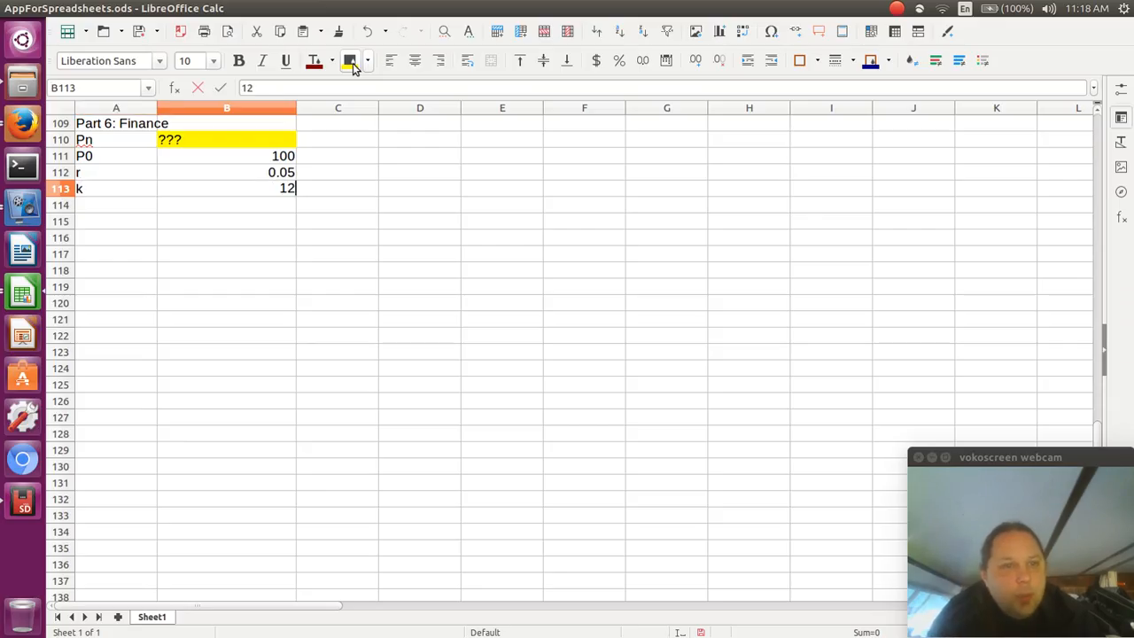
key("Return")
Enter the label N in A114 and, after checking the assignment's definition, the value 5 in B114
key("Left")
type("N")
key("Tab")
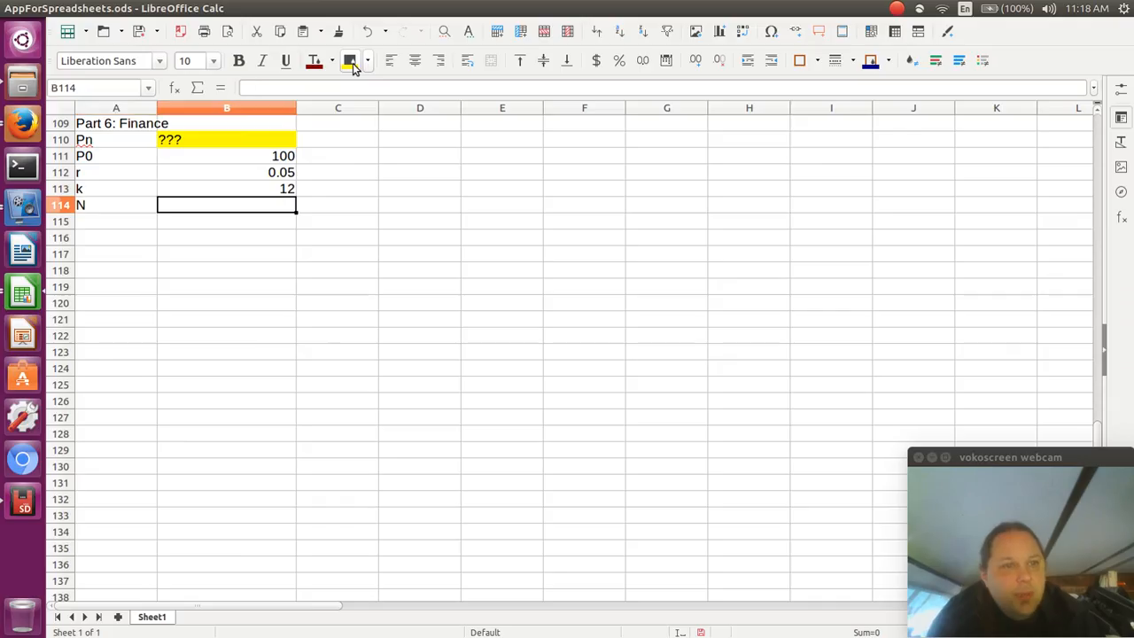
key("alt+Tab")
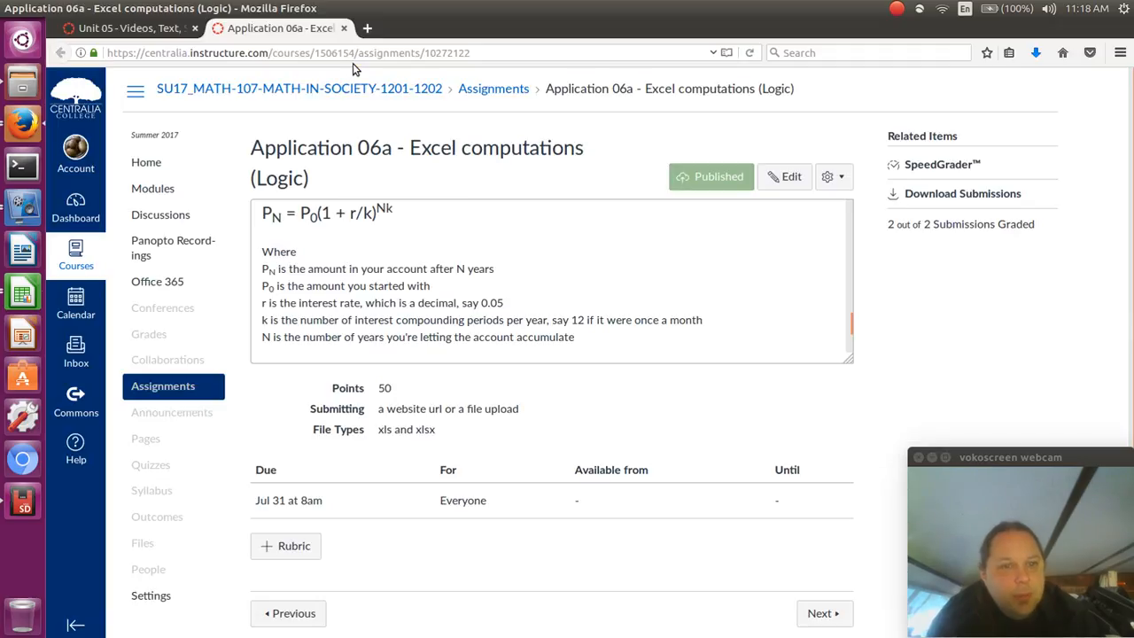
key("alt+Tab")
type("5")
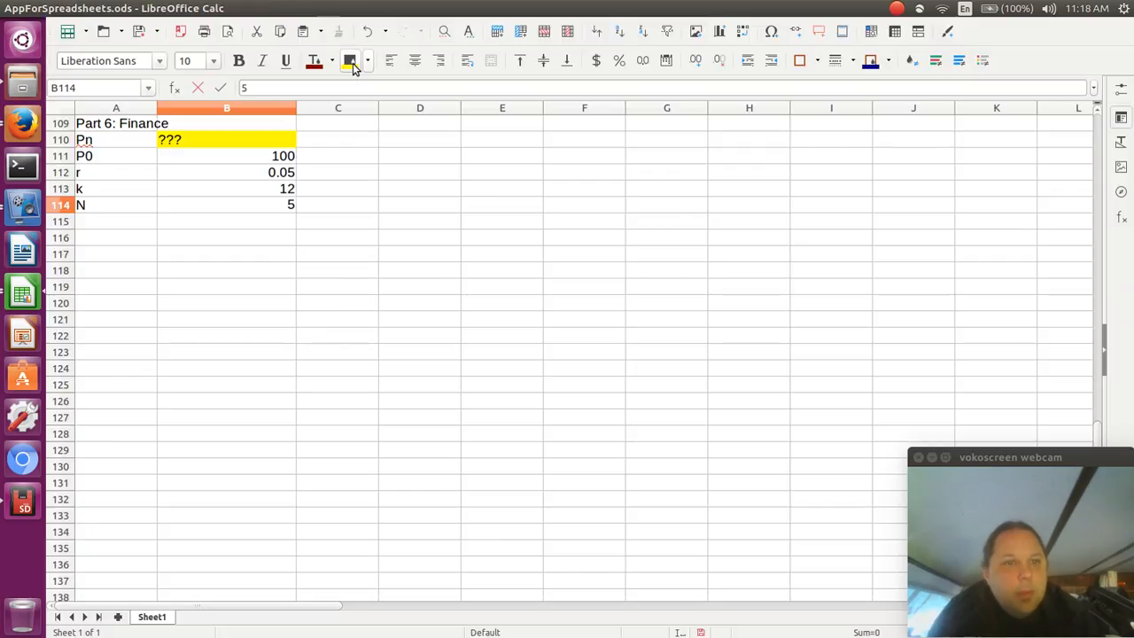
key("Up")
Select the Pn value cell B110 and check the compound interest formula in the assignment
key("Up")
key("Up")
key("Up")
key("Right")
key("Left")
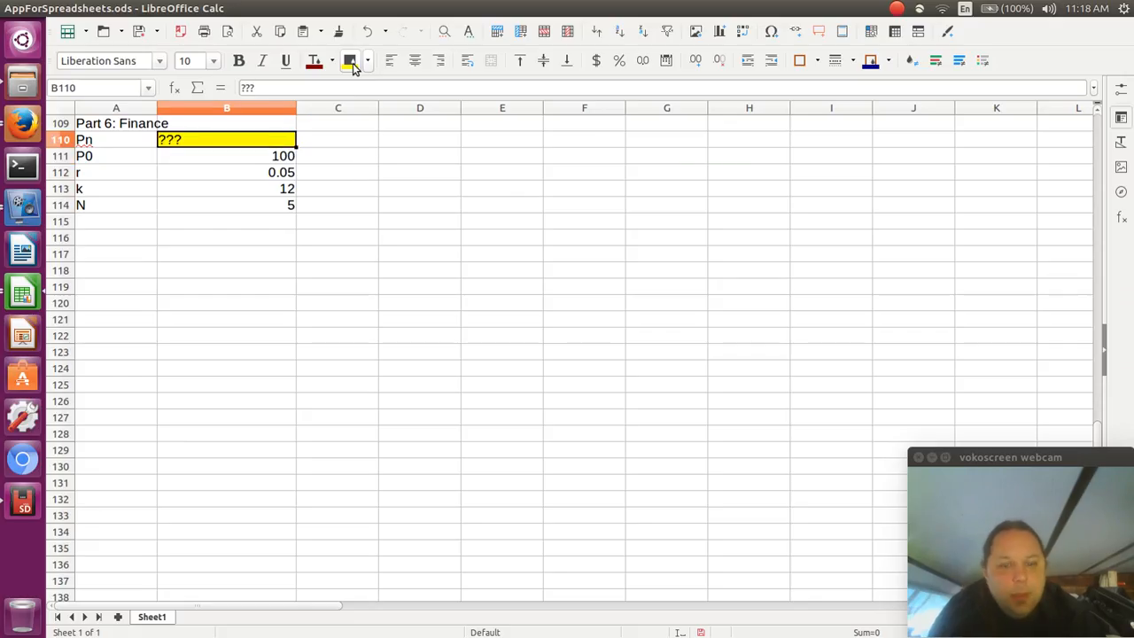
key("alt+Tab")
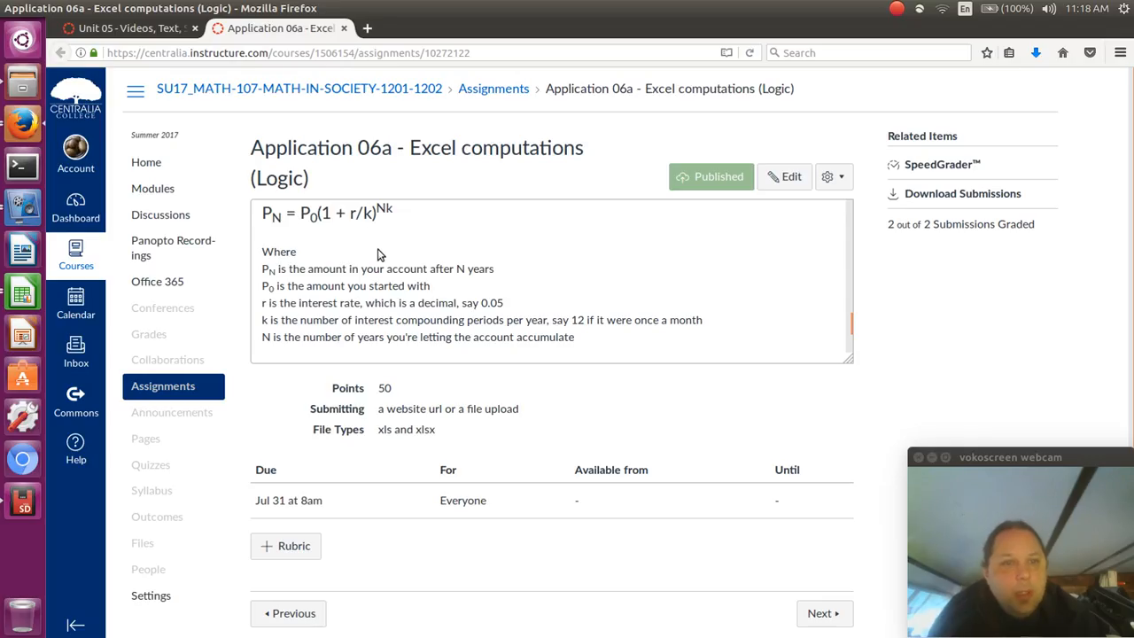
key("alt+Tab")
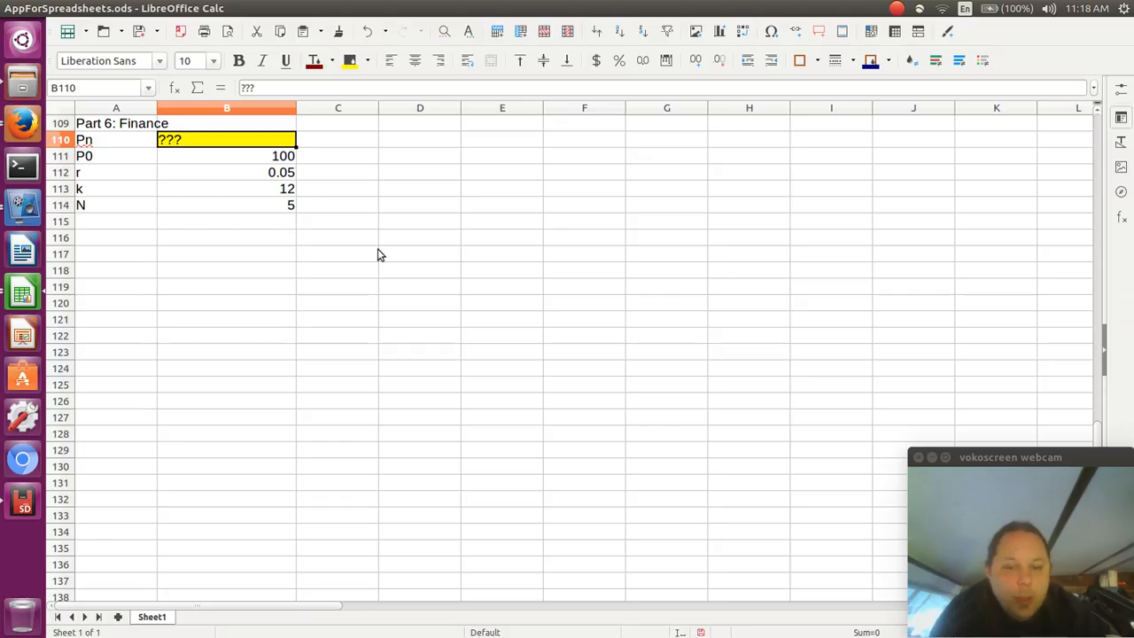
type("=")
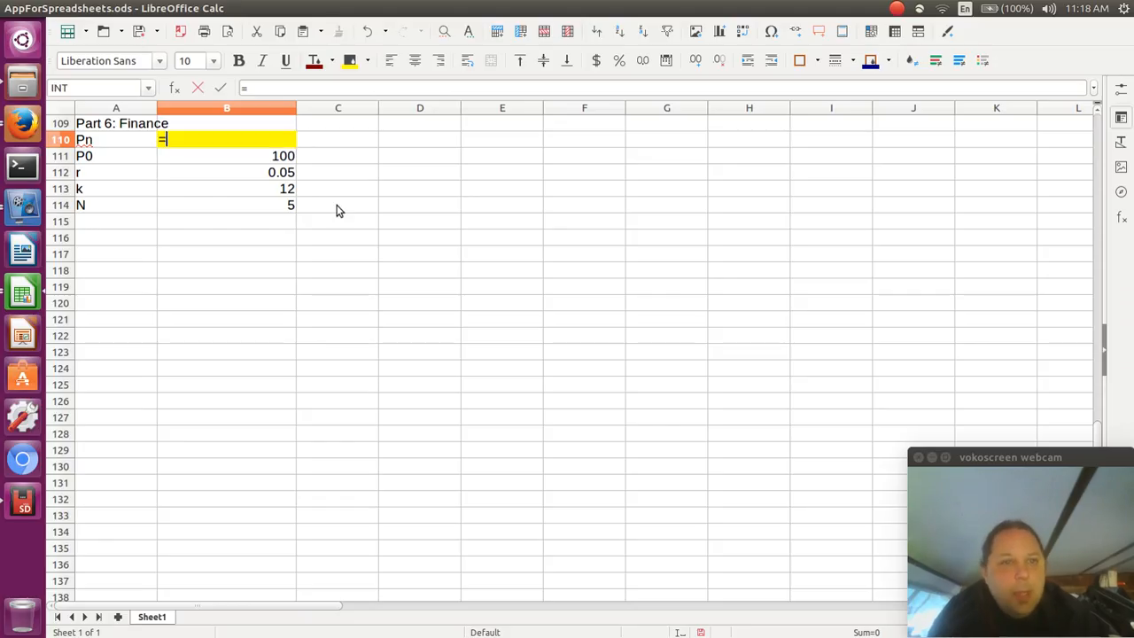
left_click(253, 160)
type("*")
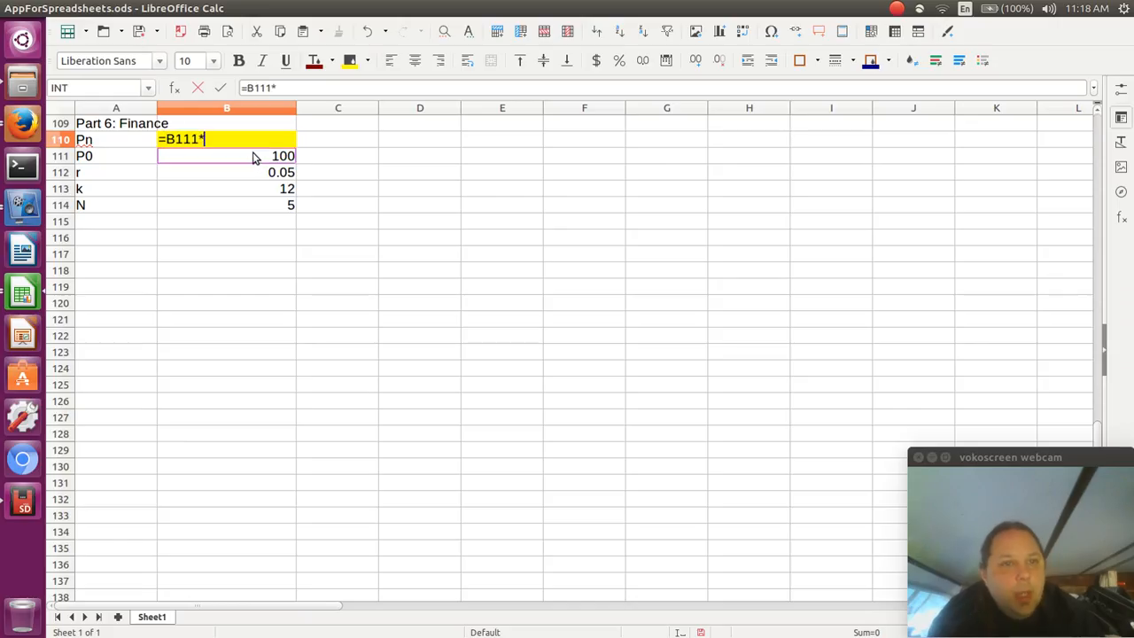
type("(1+")
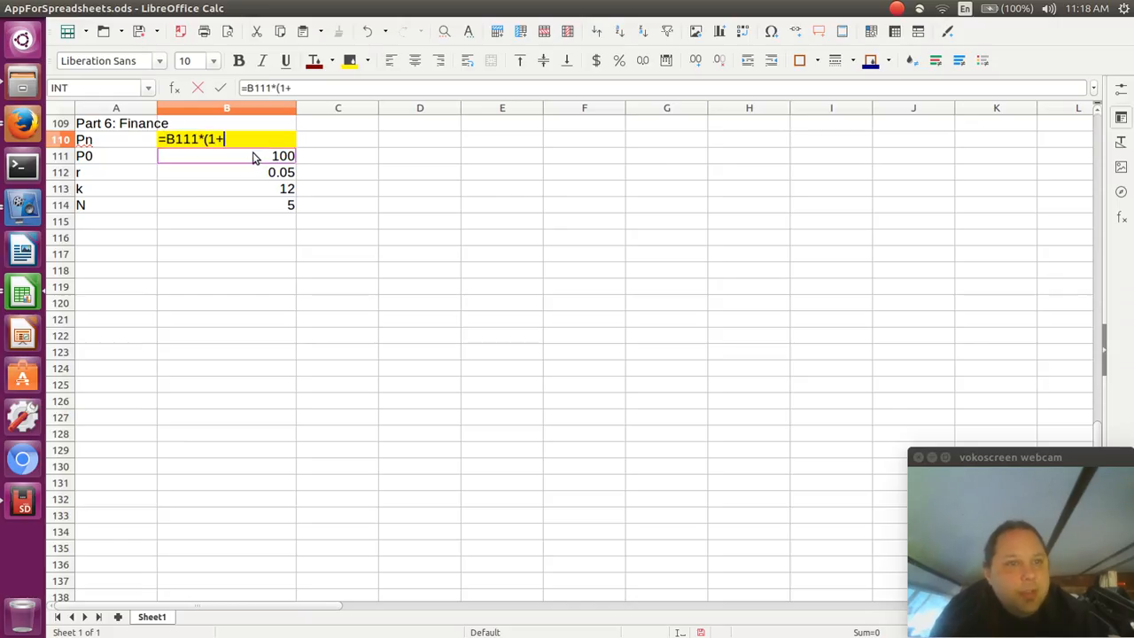
left_click(251, 175)
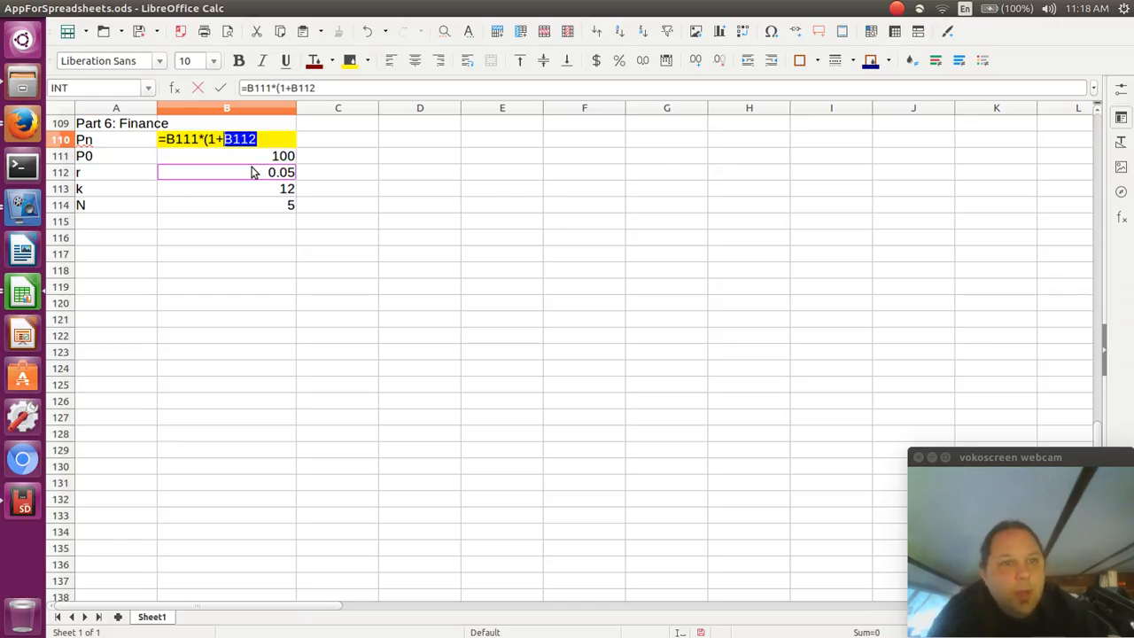
type("/")
left_click(252, 191)
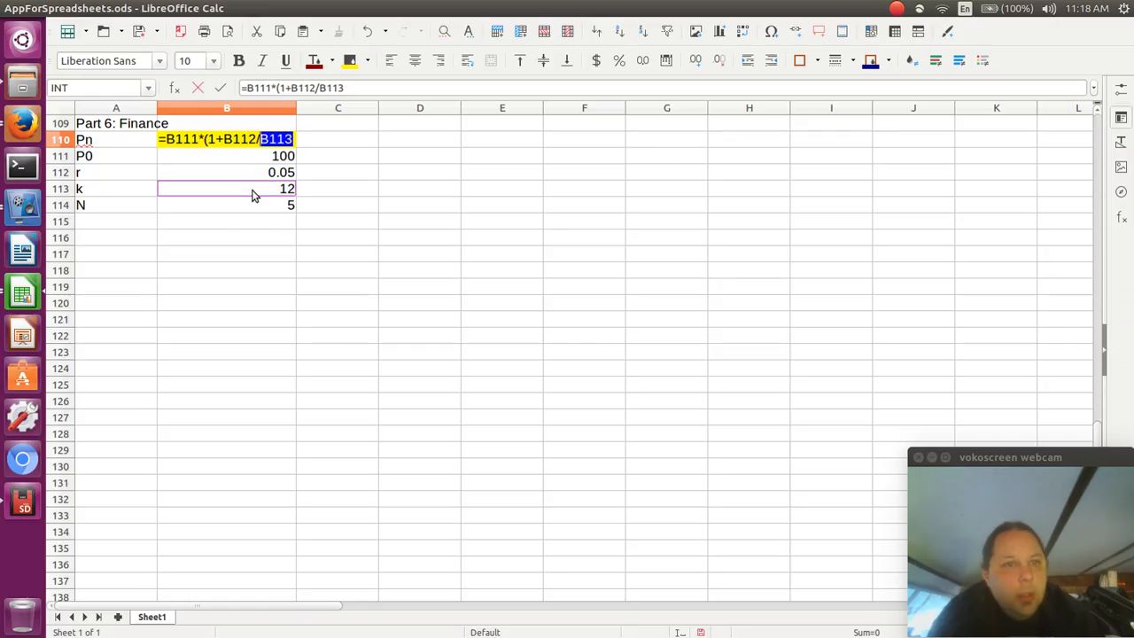
key("Escape")
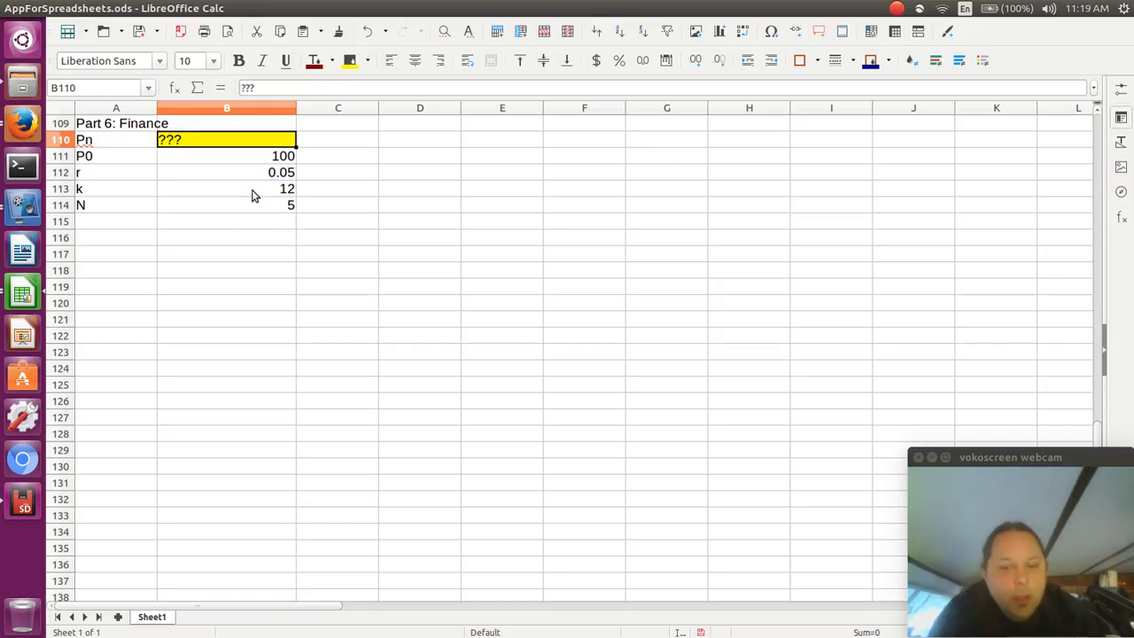
Begin the compound interest formula in B110 with =B111*(1+B112/B113), referencing the P0, r and k cells
type("=")
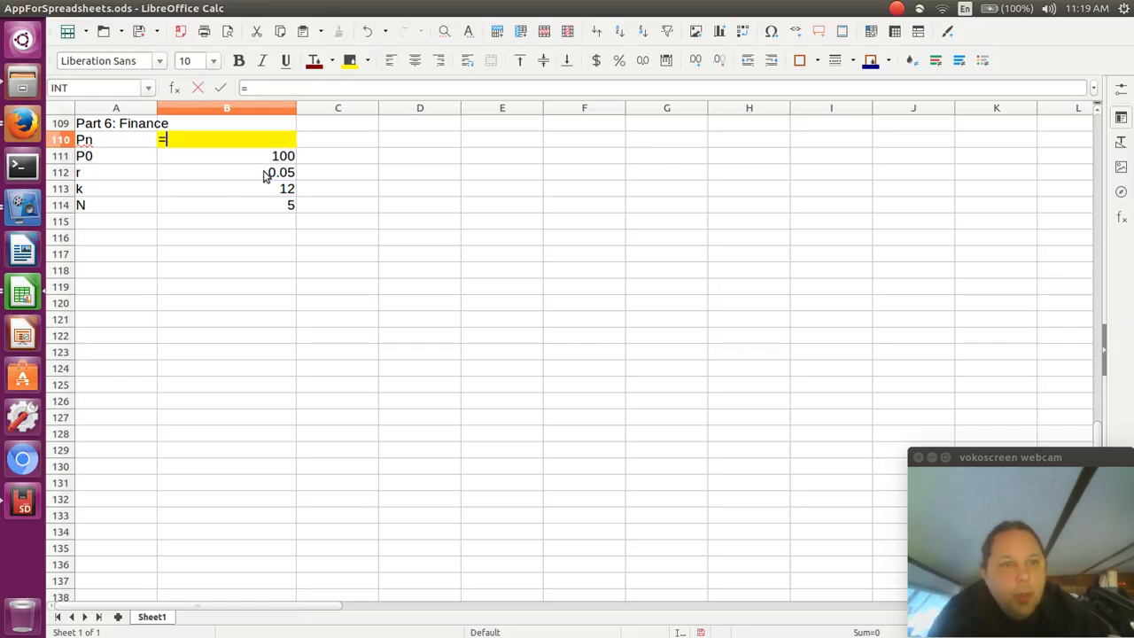
left_click(264, 160)
type("*")
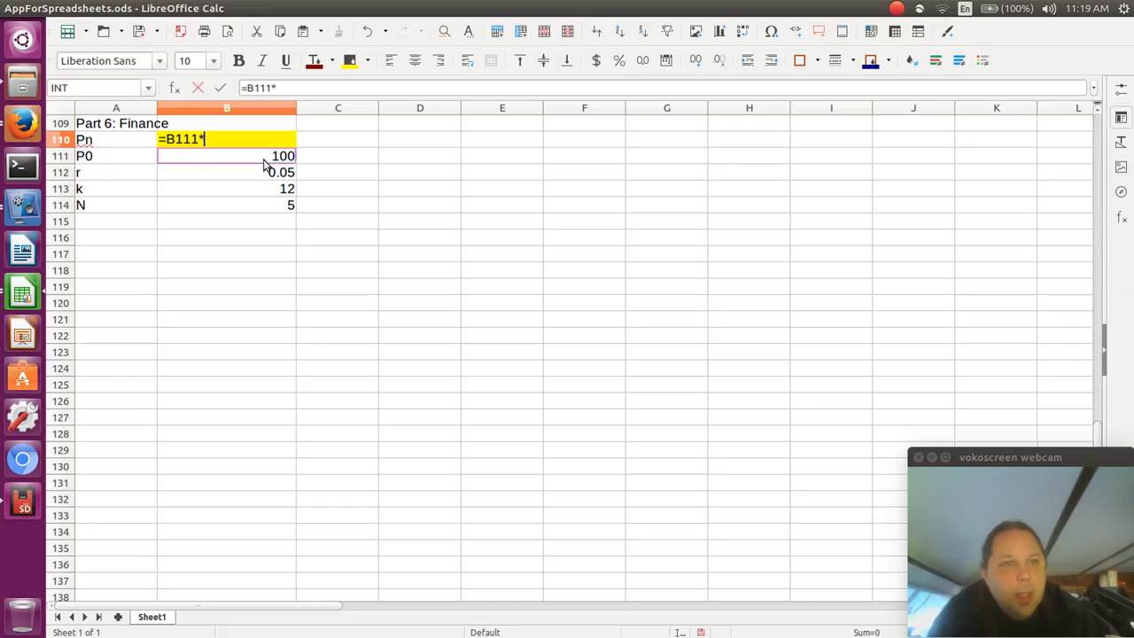
type("(1+")
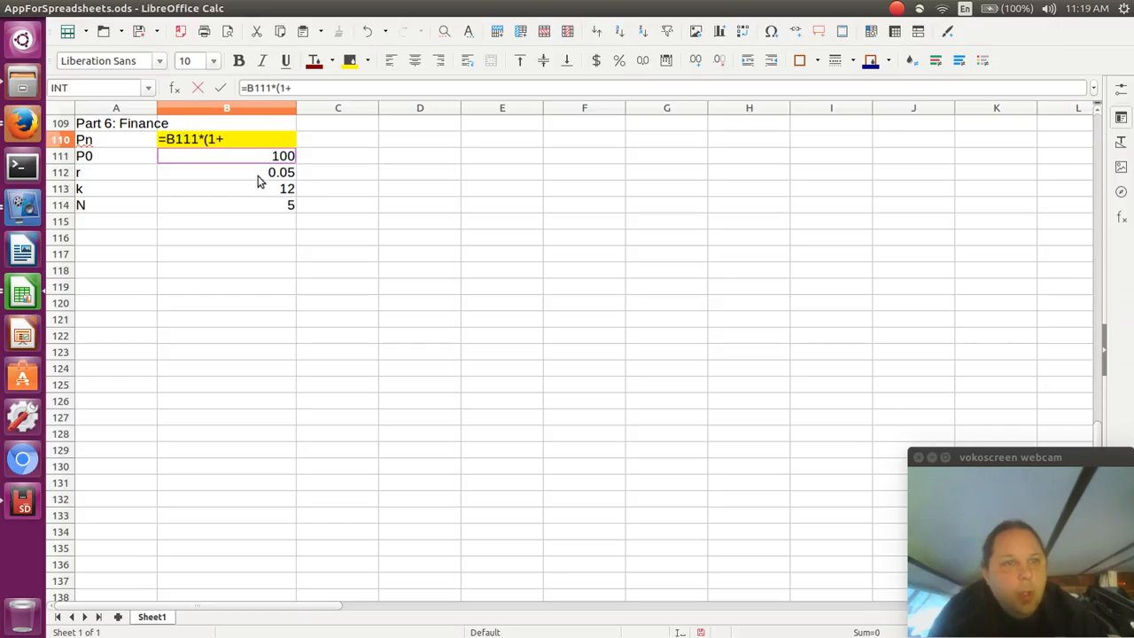
left_click(260, 180)
type("/")
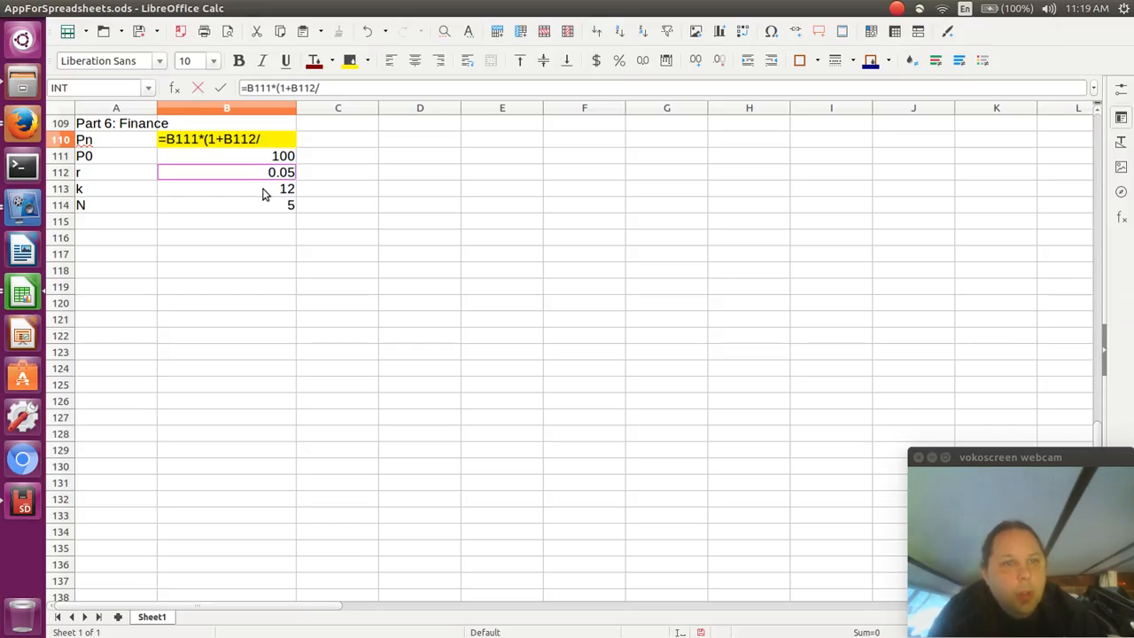
left_click(265, 192)
type(")")
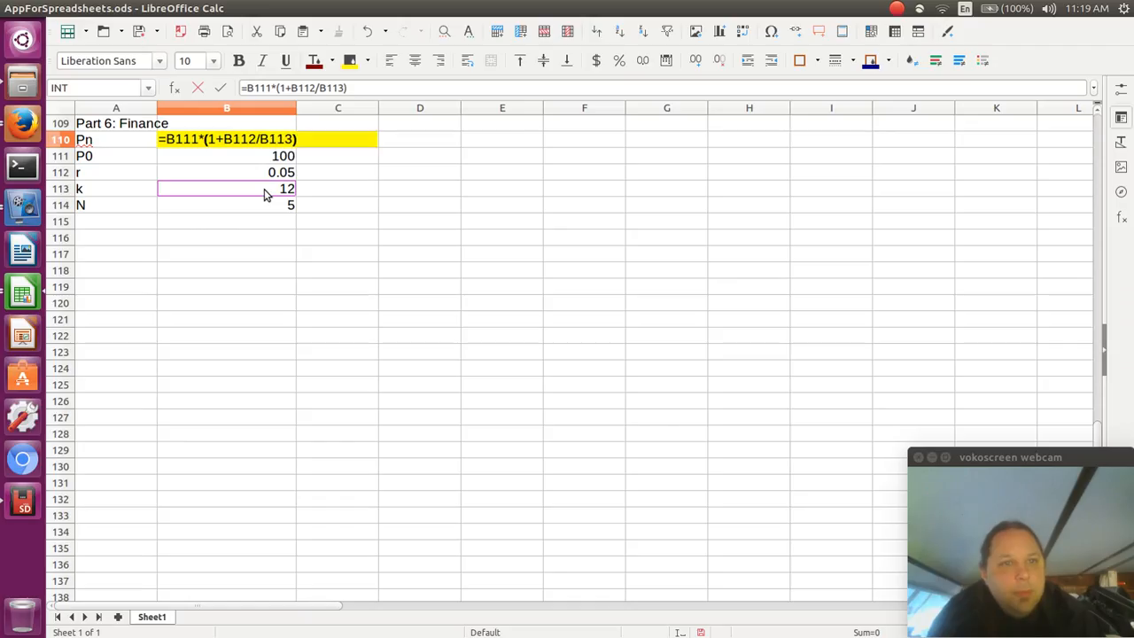
Check the exponent in the assignment's formula and append ^(B114*B113) to the formula in B110
key("alt+Tab")
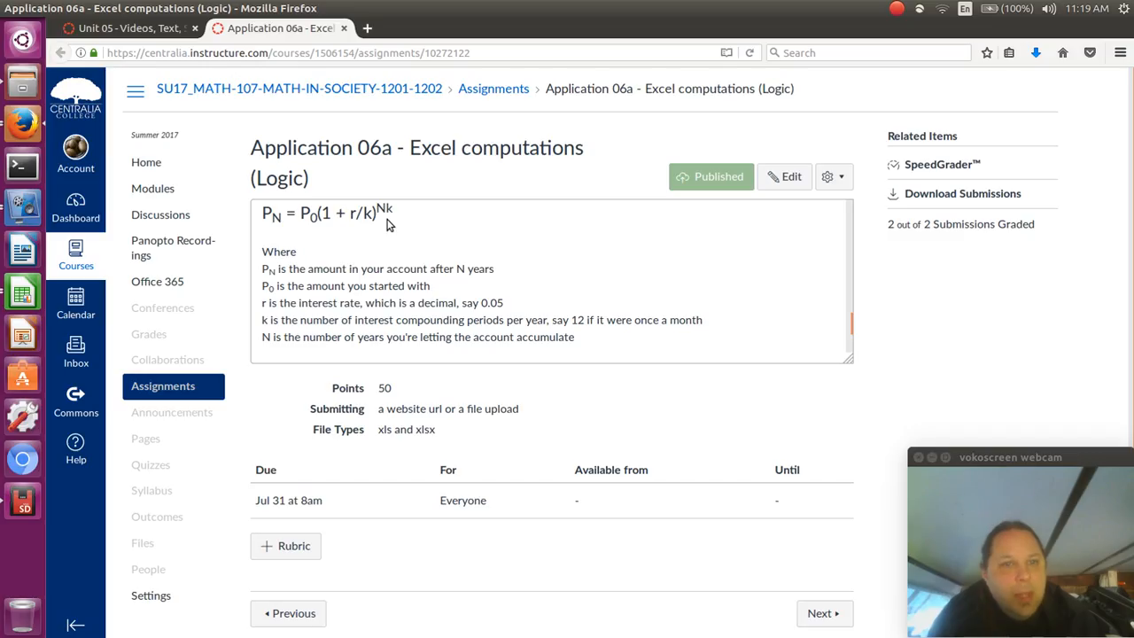
key("alt+Tab")
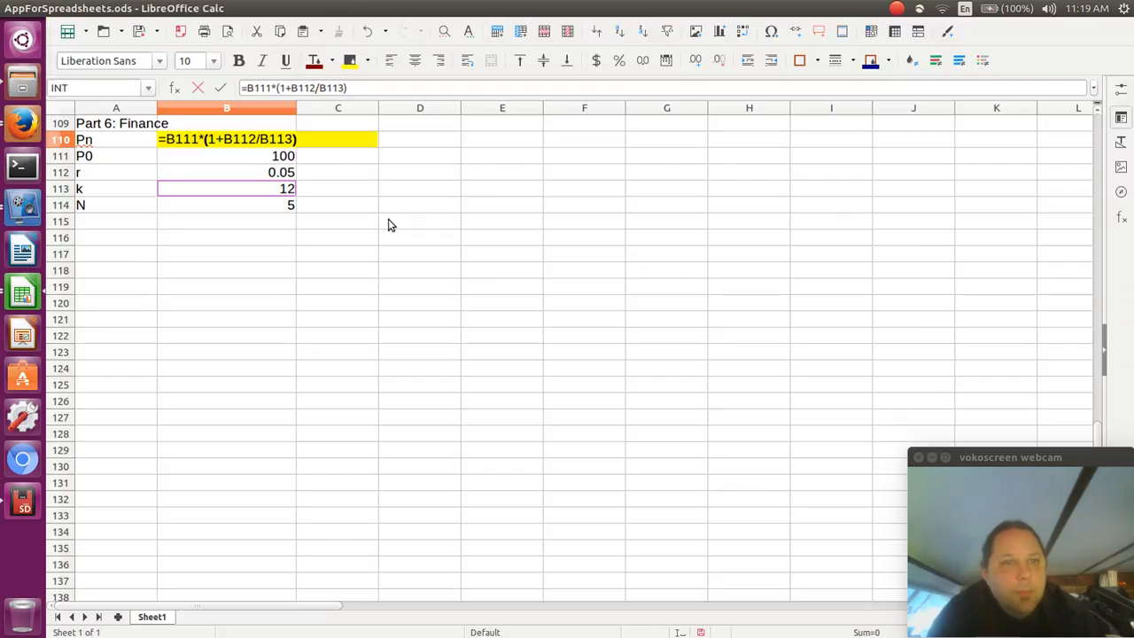
type("^")
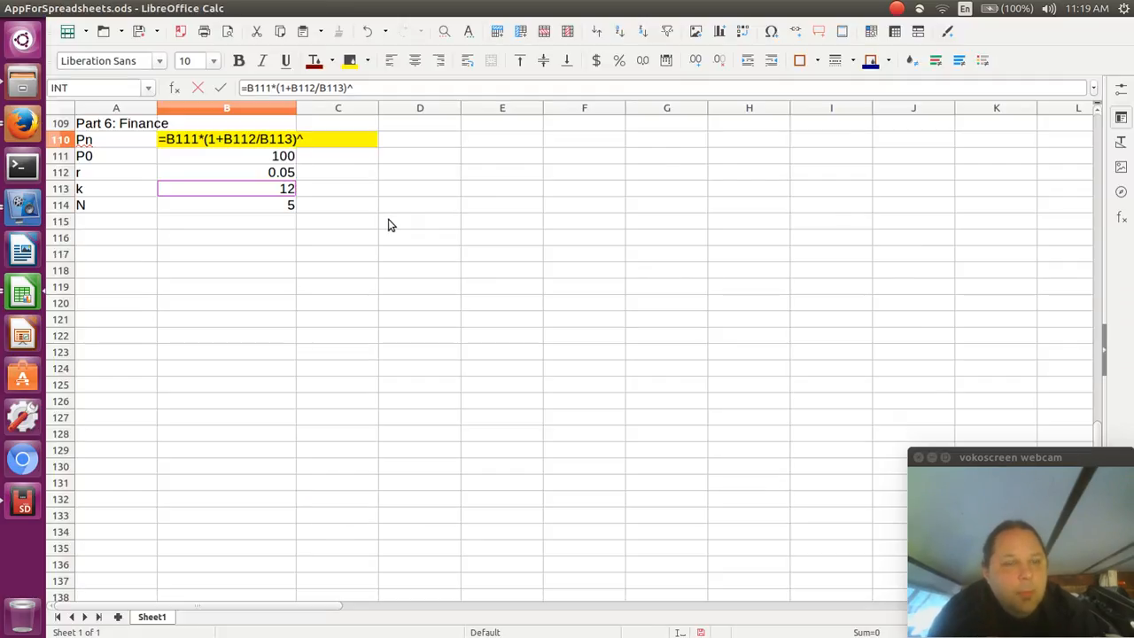
type("(")
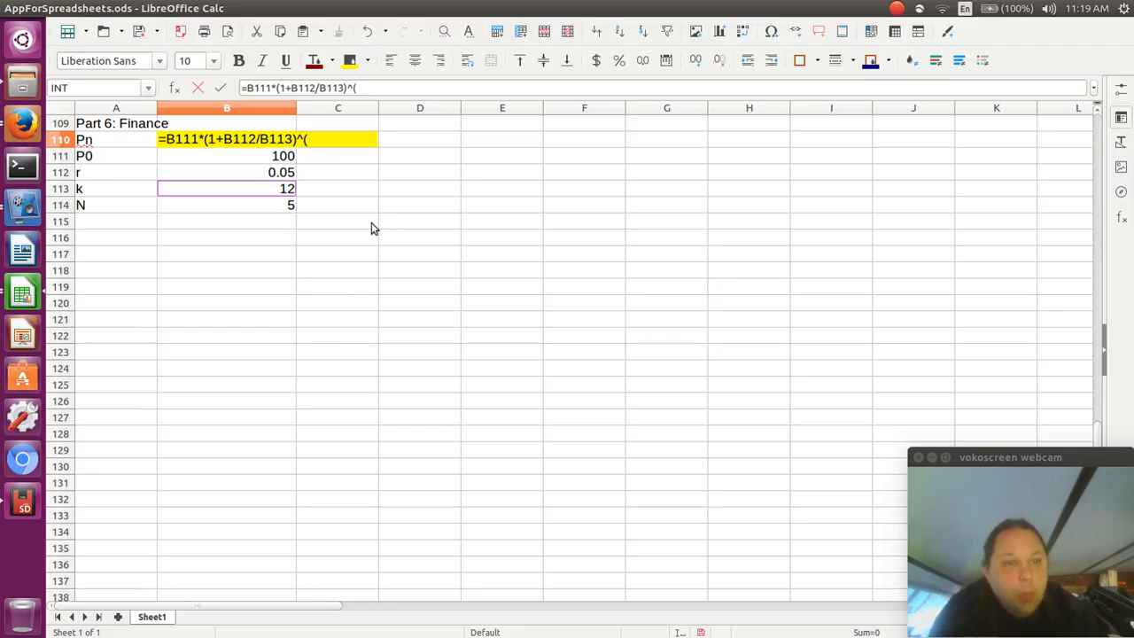
left_click(287, 211)
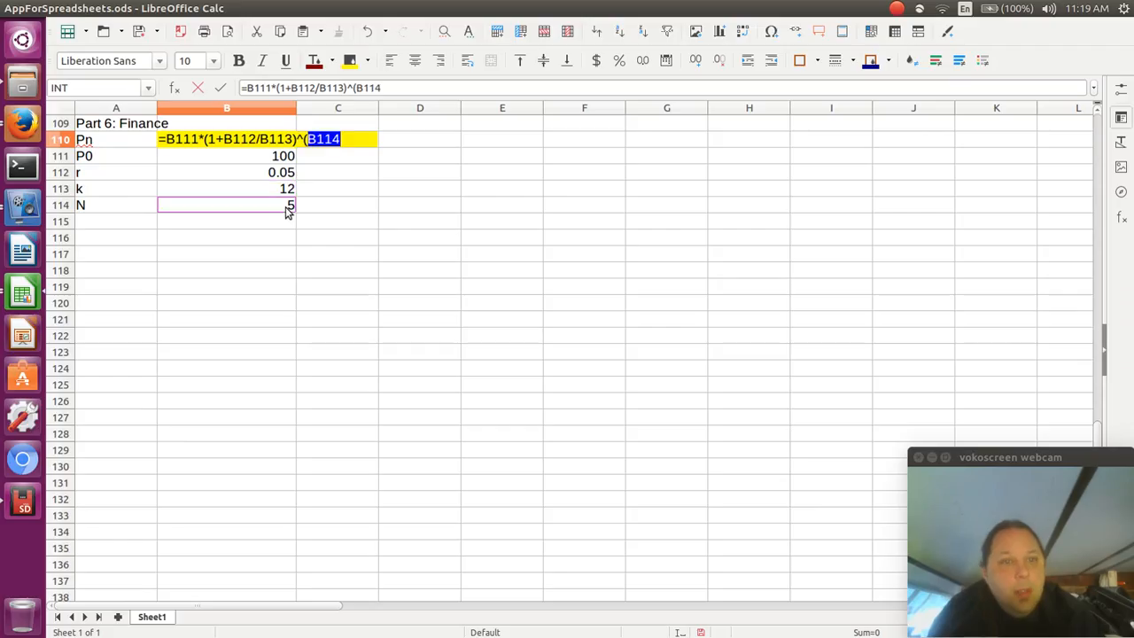
type("*")
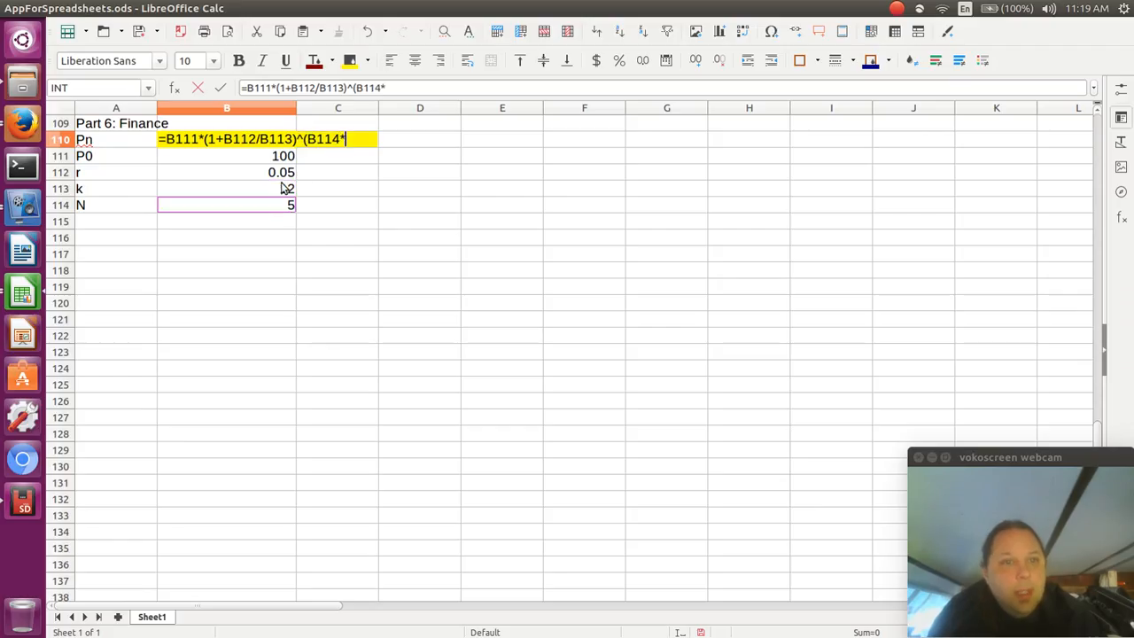
left_click(282, 187)
type(")")
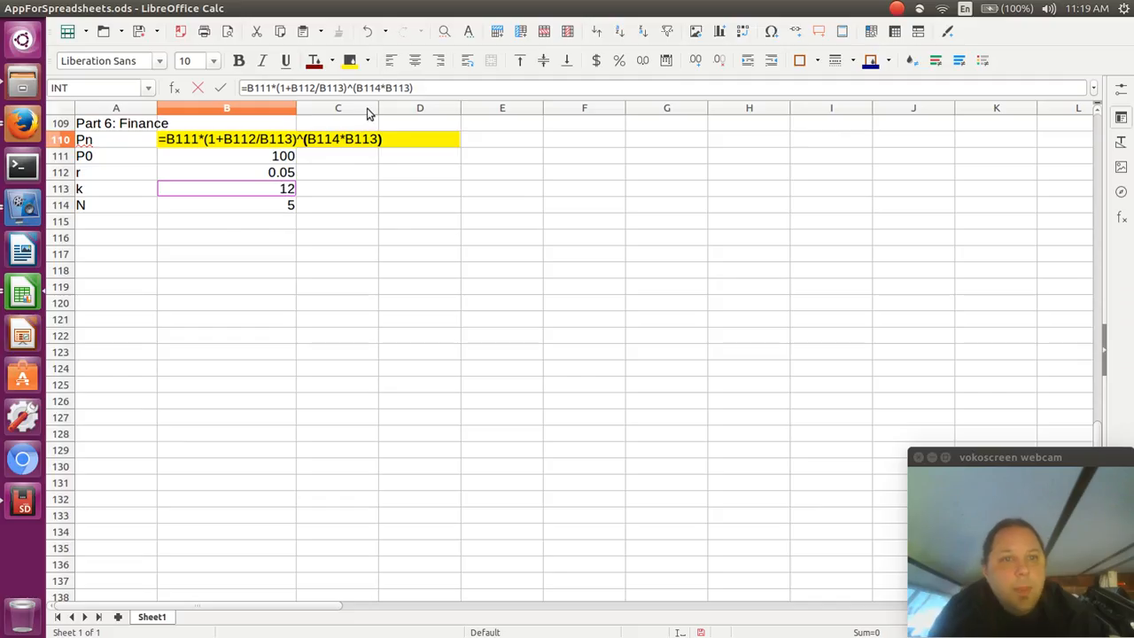
Copy the complete formula text from B110, commit it, and paste it into C110 preceded by an apostrophe
left_click_drag(414, 88, 381, 88)
left_click_drag(294, 99, 241, 81)
key("ctrl+c")
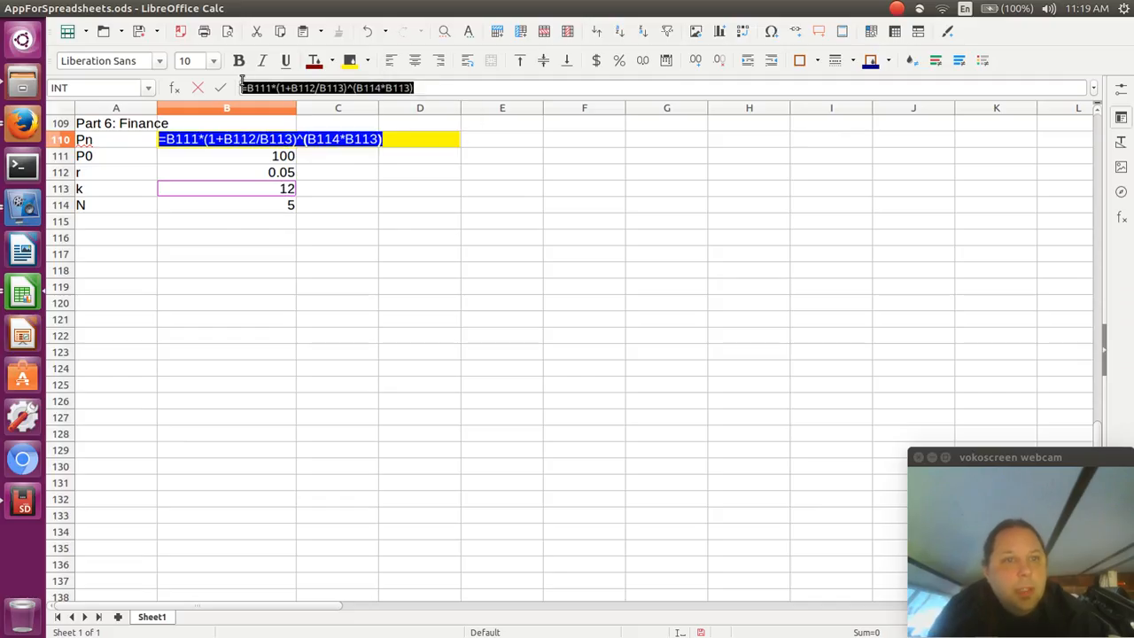
key("Return")
key("Up")
key("Right")
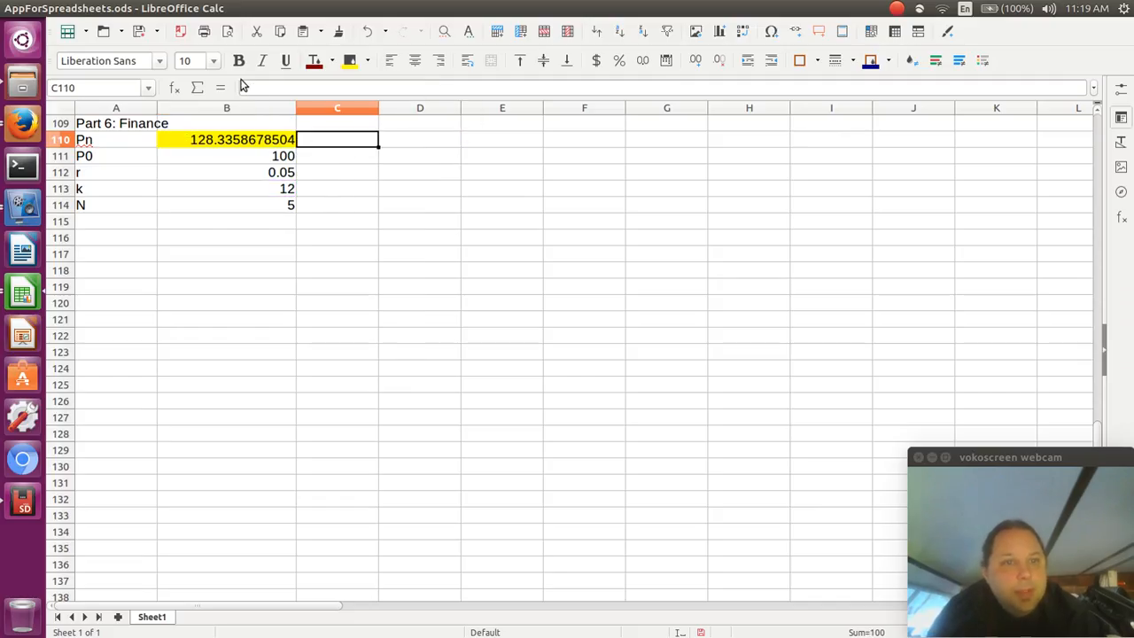
type("'")
key("ctrl+v")
key("Return")
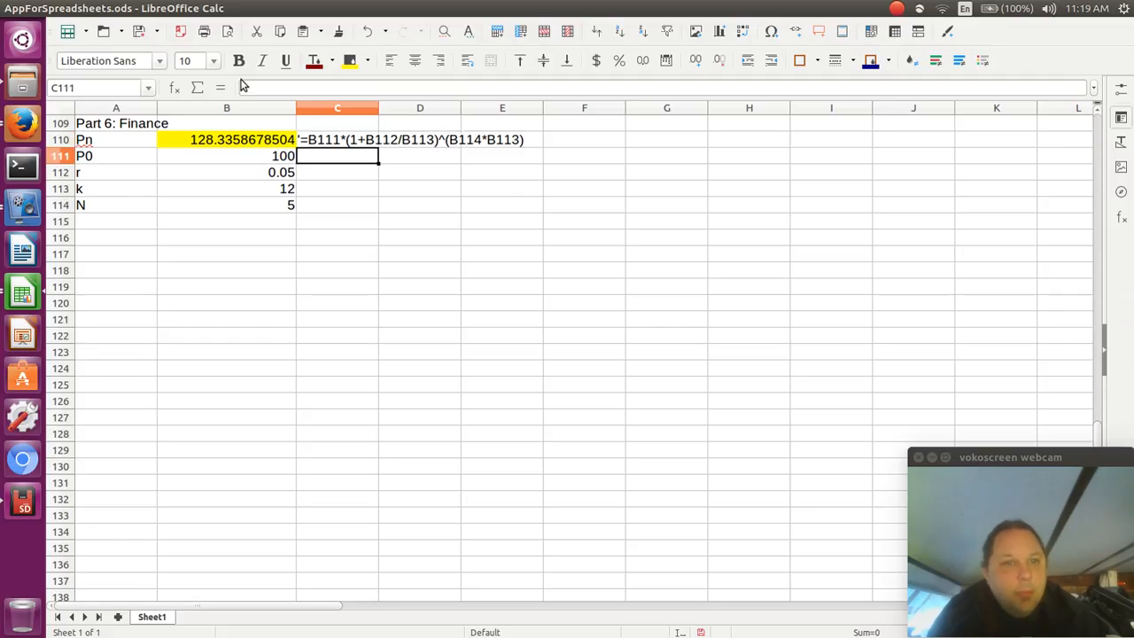
Review the Pn formula cell and its input values, ending at B115, and save the spreadsheet
key("Up")
key("Left")
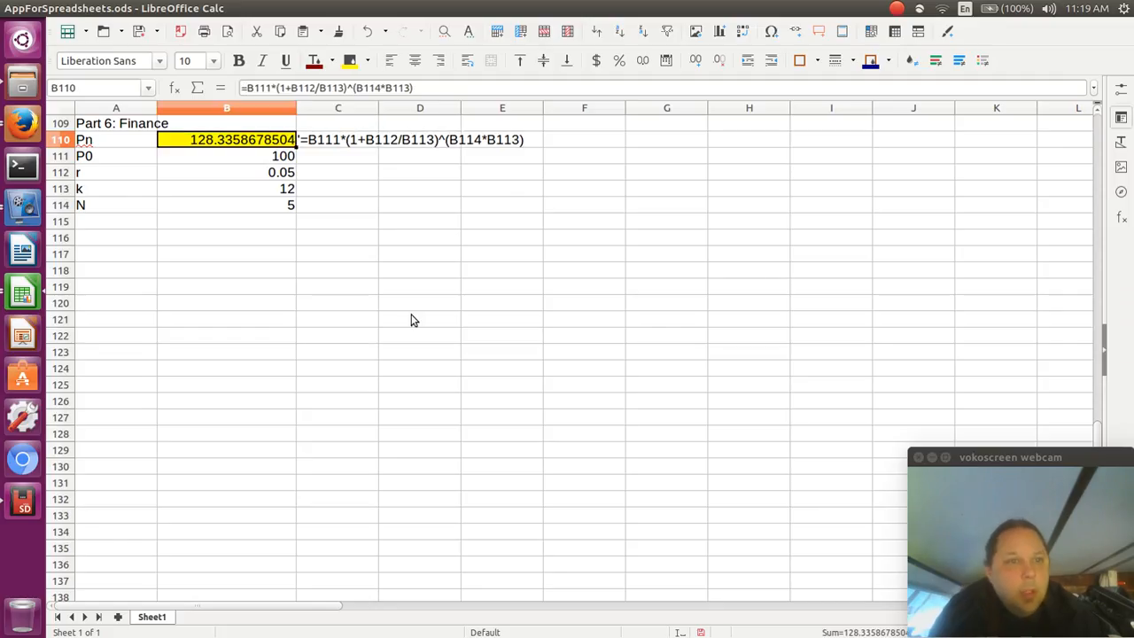
key("Down")
key("Down")
key("Down")
key("Down")
key("Down")
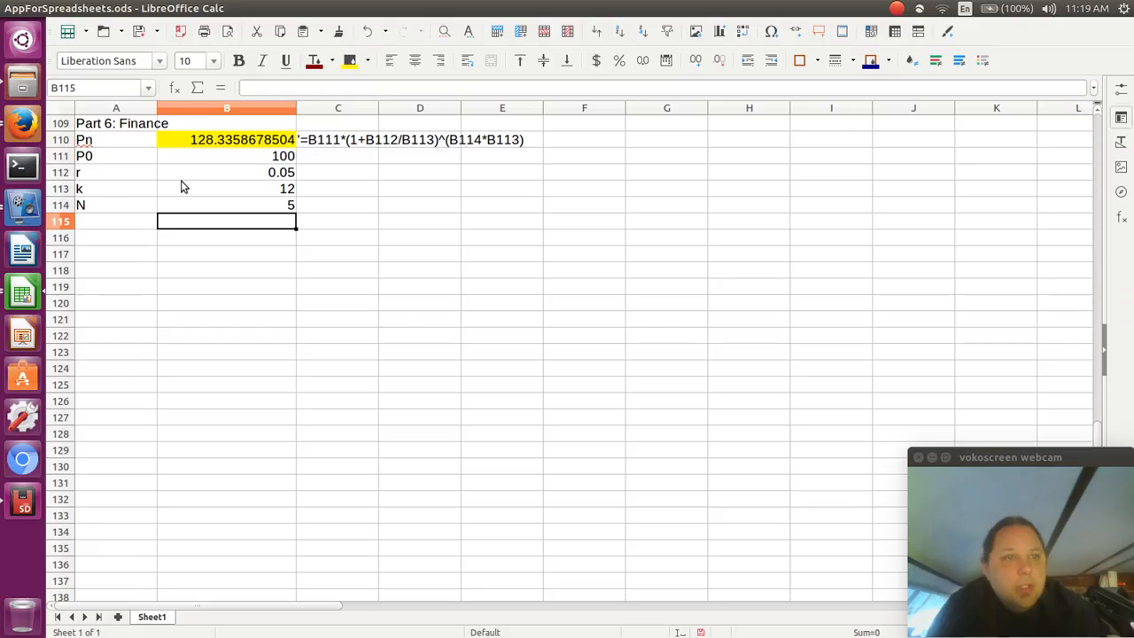
key("alt+f")
key("s")
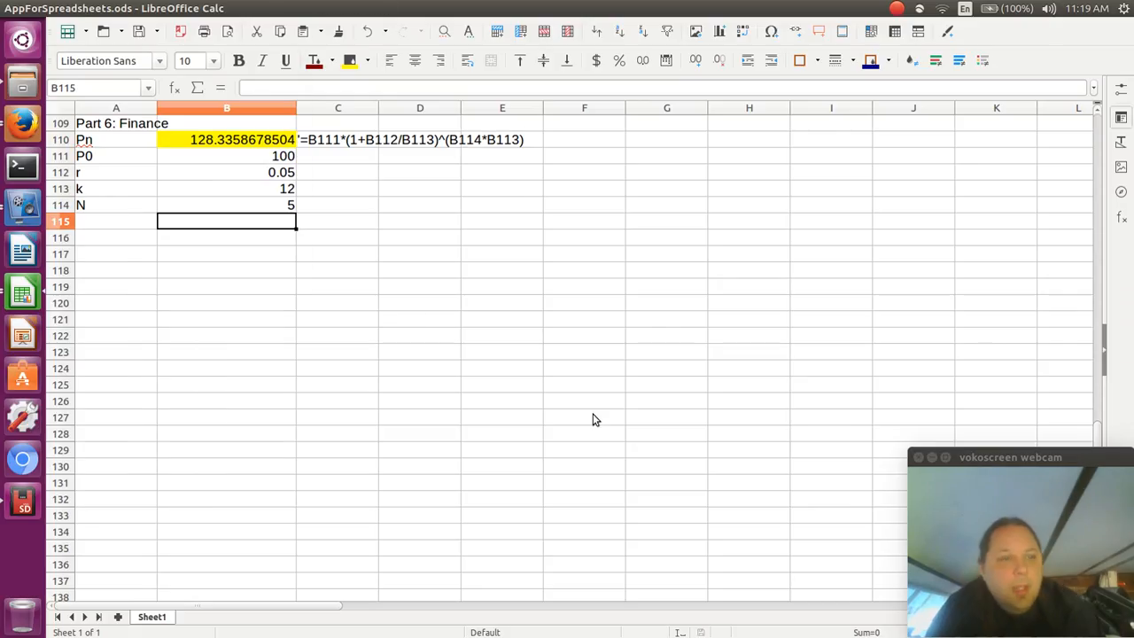
Set the starting amount P0 in B111 to 1000
key("Up")
key("Up")
key("Up")
key("Up")
key("F2")
key("BackSpace")
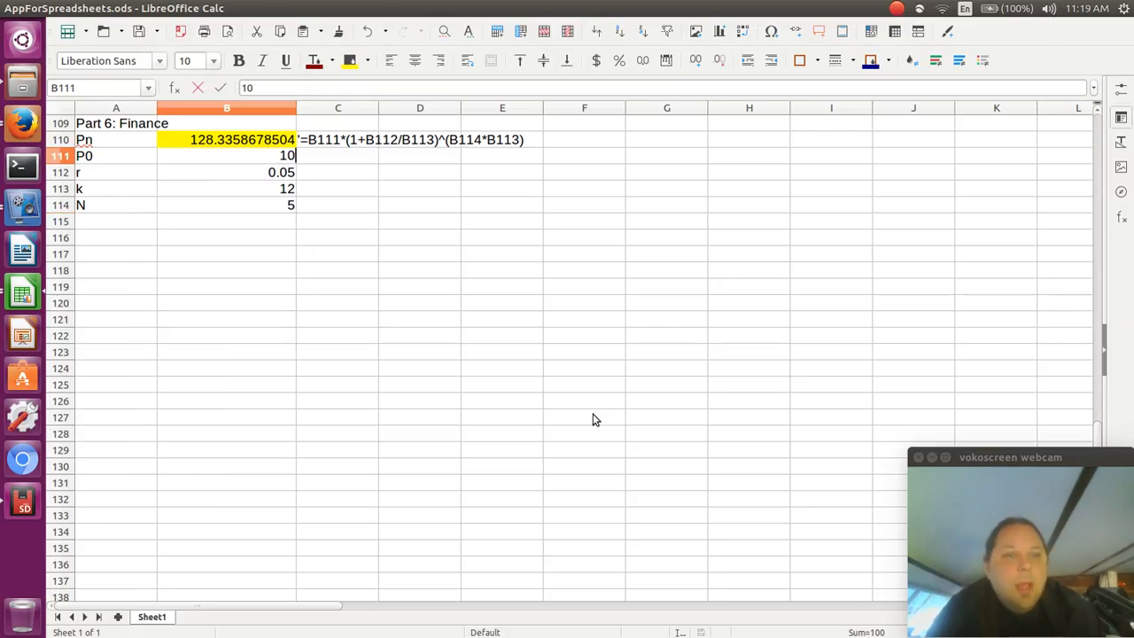
type("00")
key("Return")
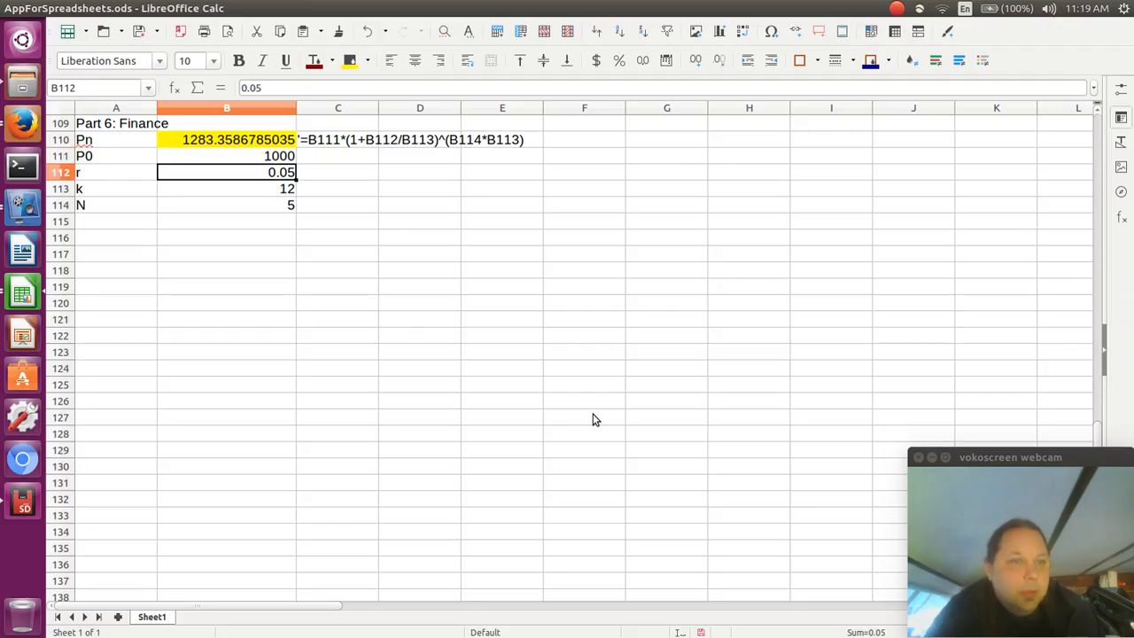
Set the number of years N in B114 to 6
key("Down")
key("Down")
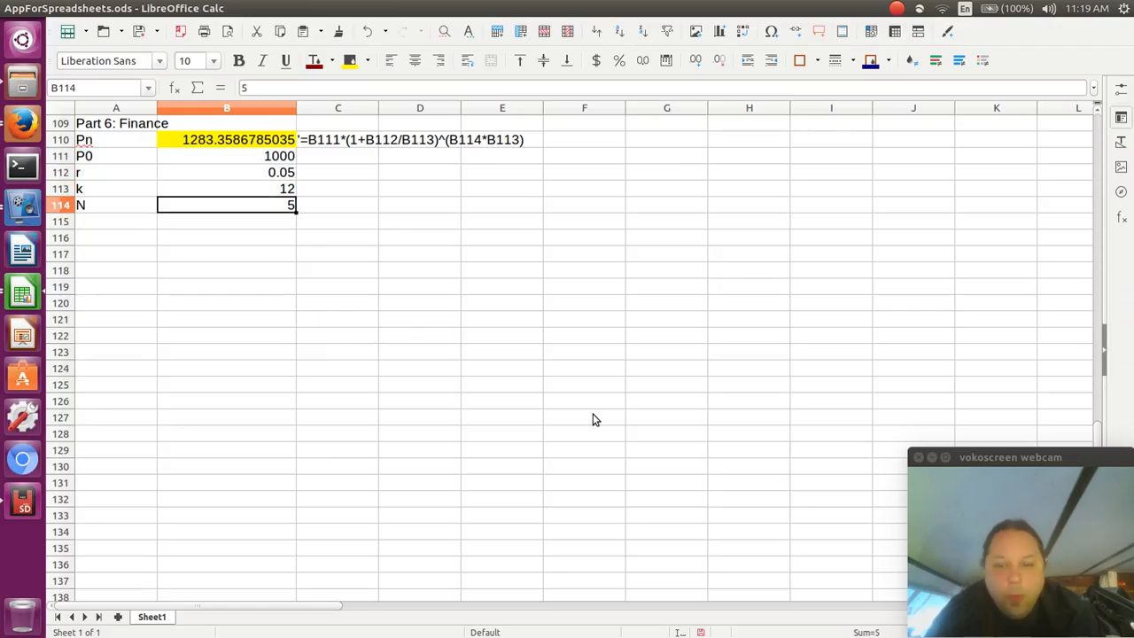
type("6")
key("Return")
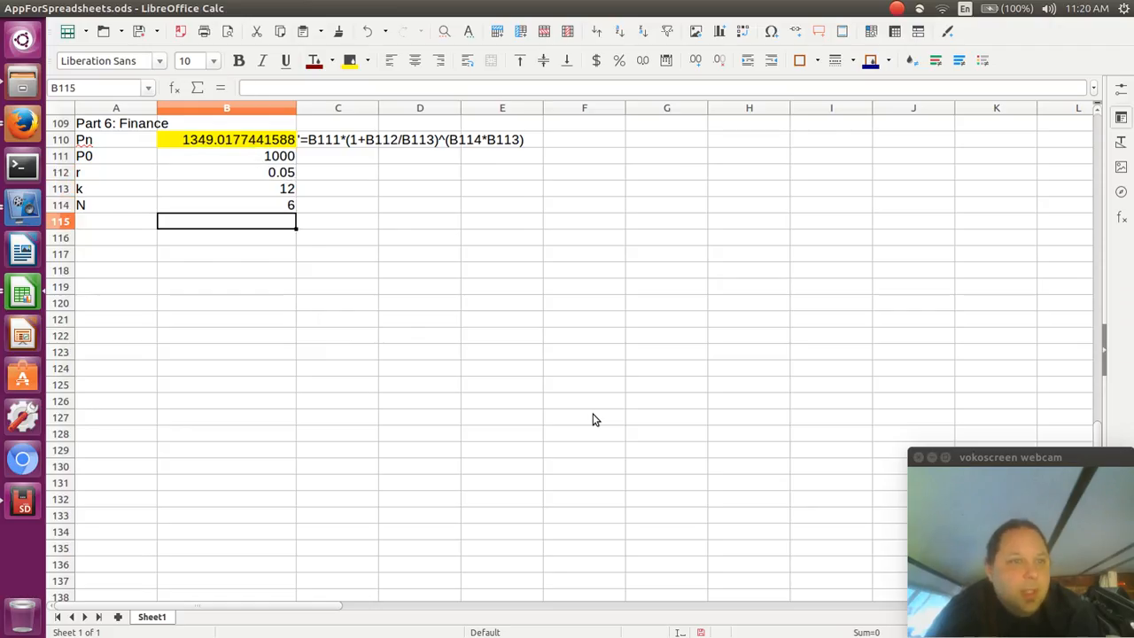
Set the number of years N in B114 to 20
key("Up")
type("20")
key("Return")
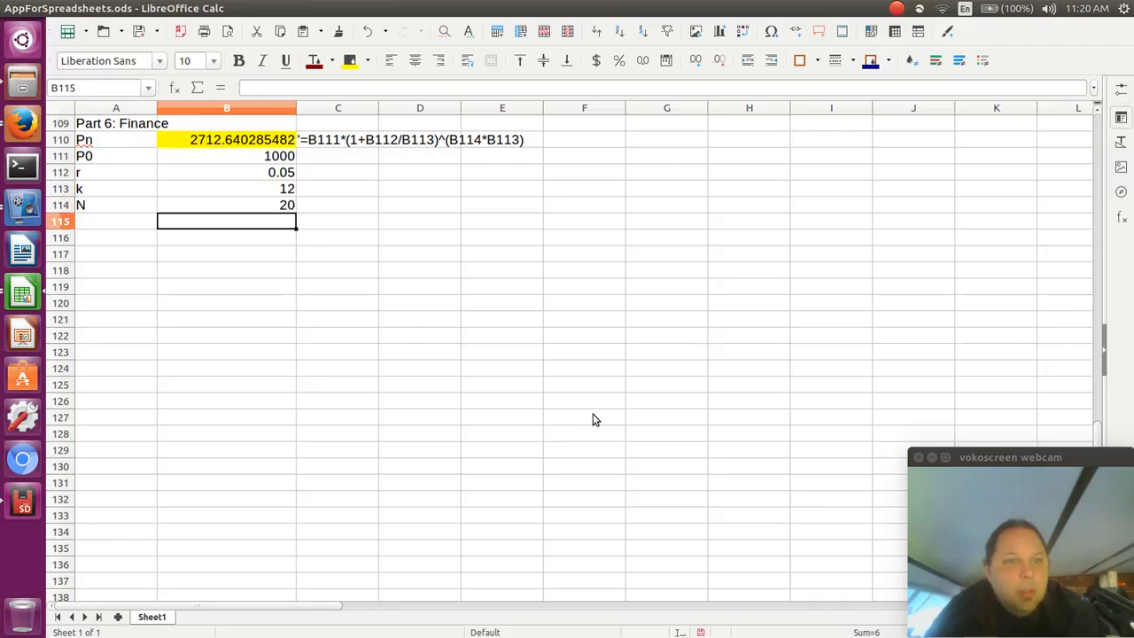
Set the interest rate r in B112 to .06
key("Up")
key("Up")
key("Up")
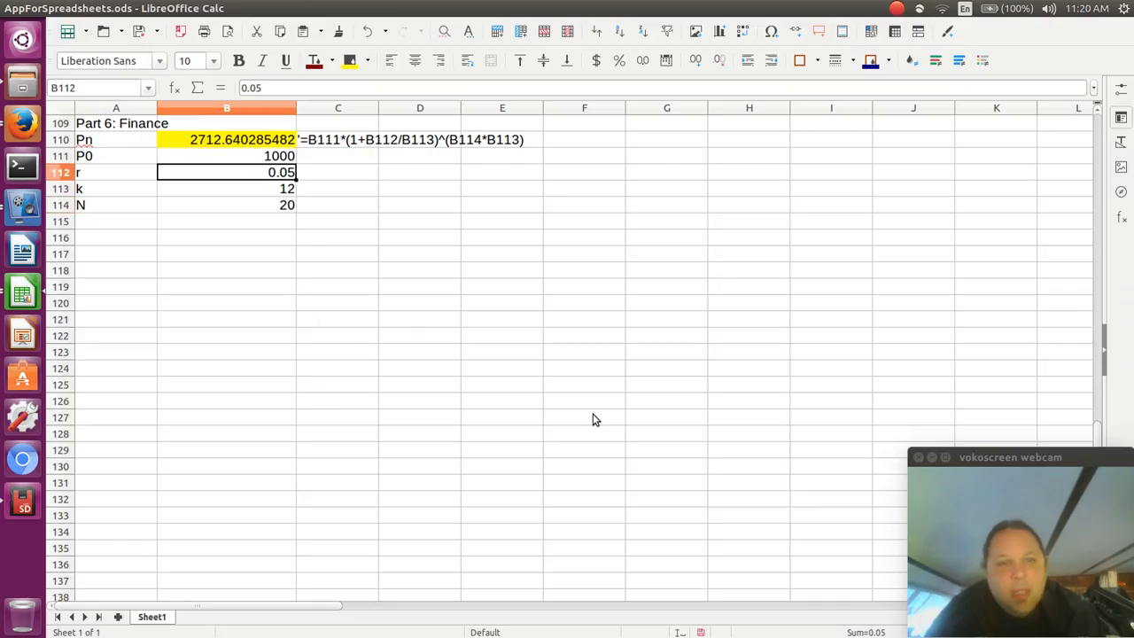
type(".06")
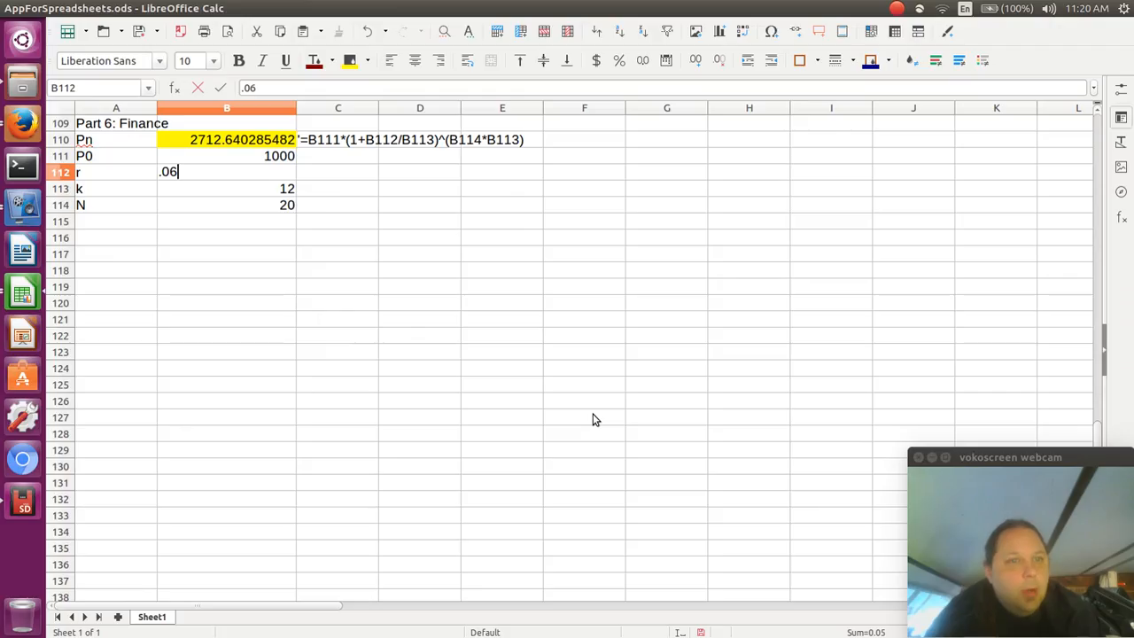
key("Return")
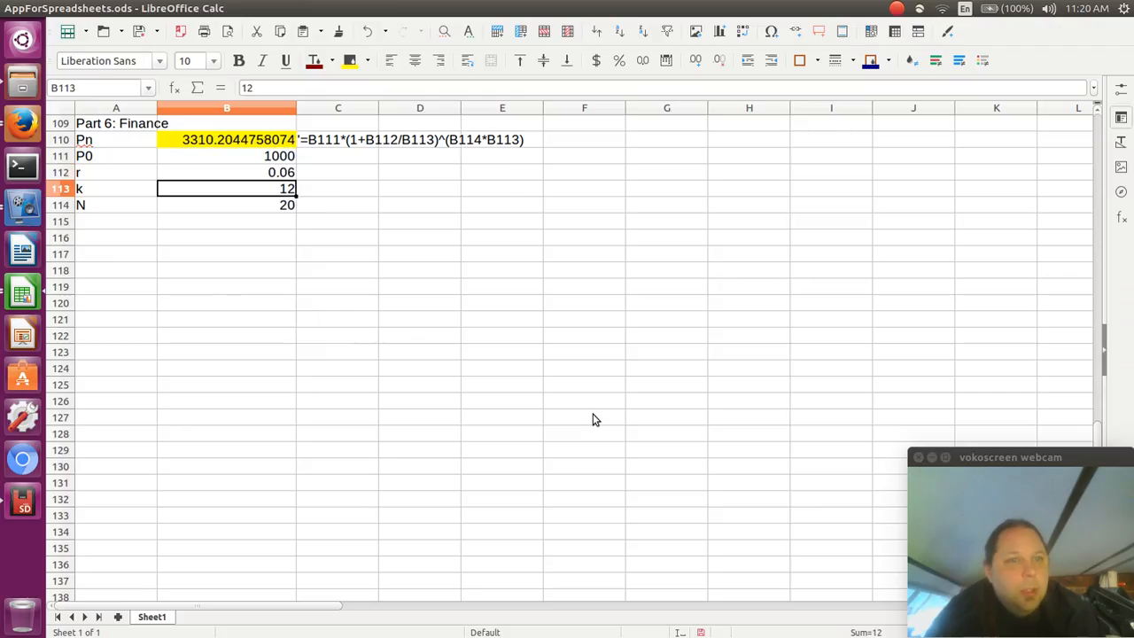
Set the number of years N in B114 to 5 and check the calculated balance Pn in B110
key("Return")
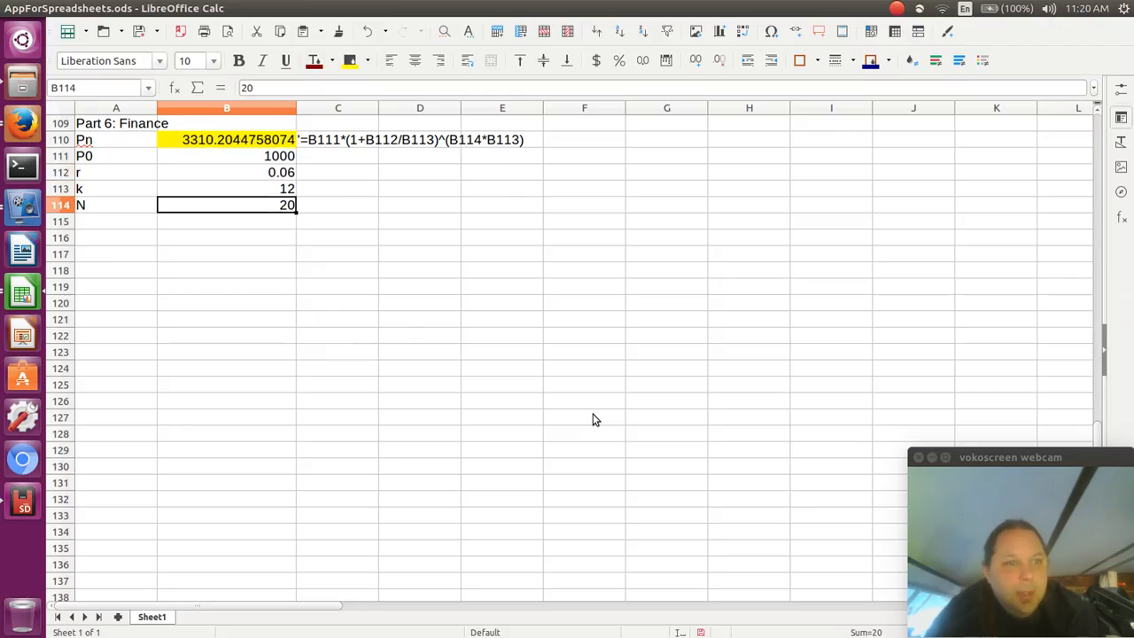
type("5")
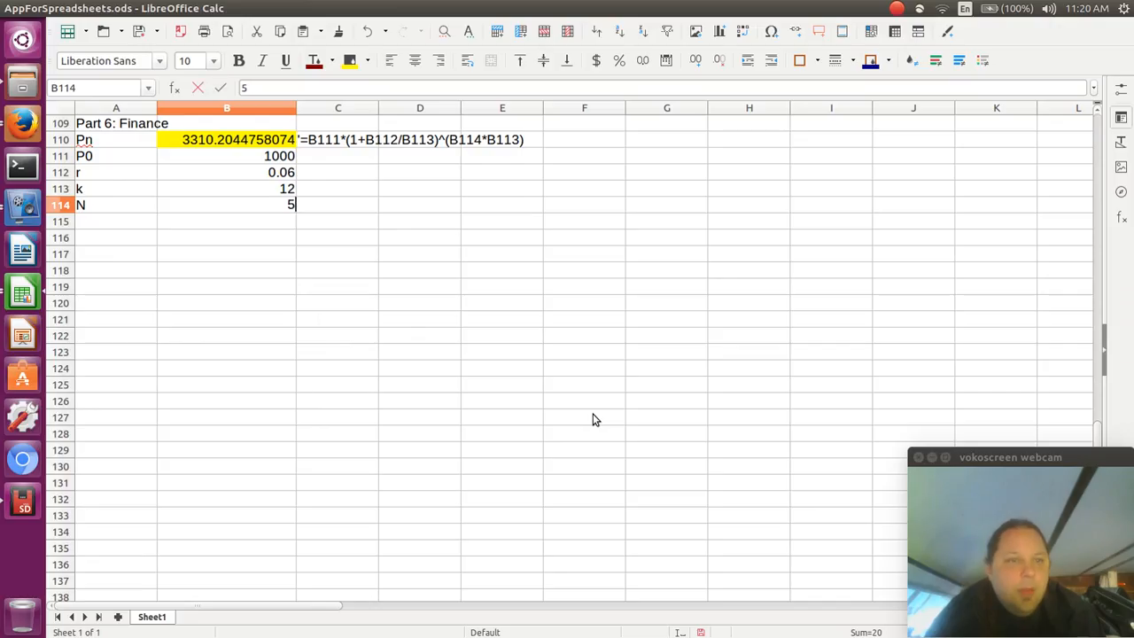
key("Return")
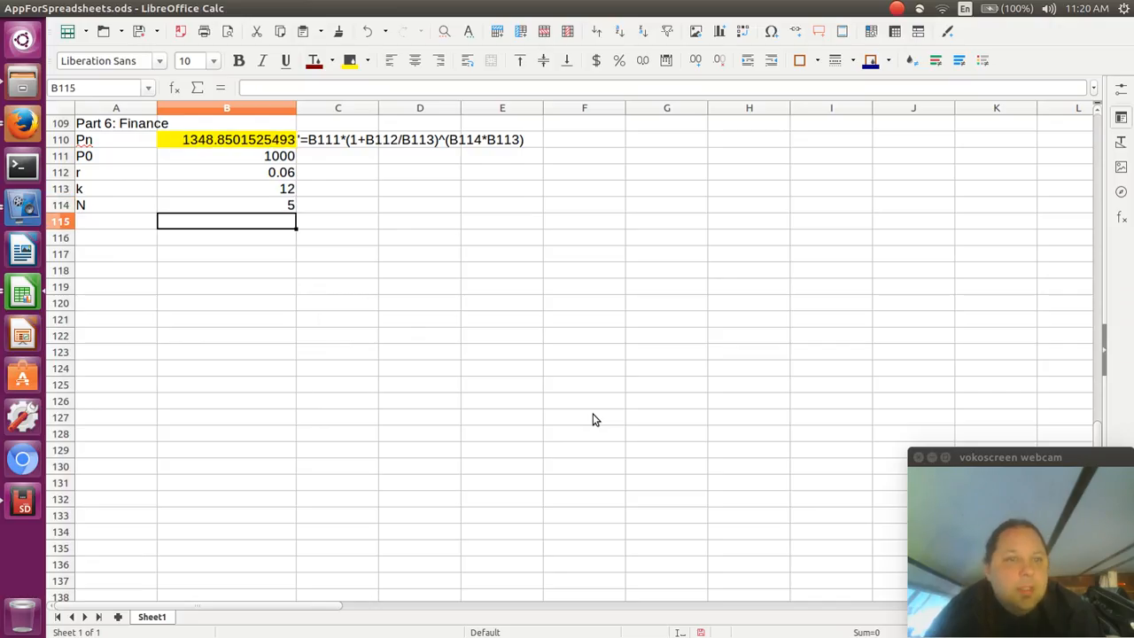
key("Up")
key("Up")
key("Up")
key("Up")
key("Up")
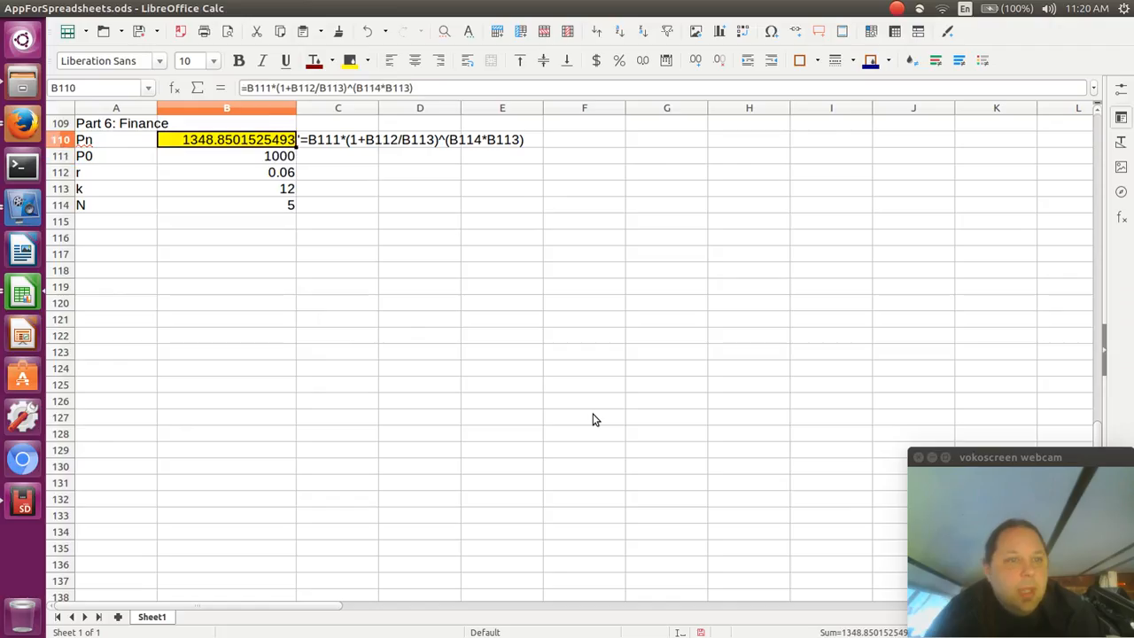
Enter the section heading "Part 7: Statistics" in A116, below the finance section
key("Down")
key("Down")
key("Down")
key("Down")
key("Down")
key("Down")
key("Left")
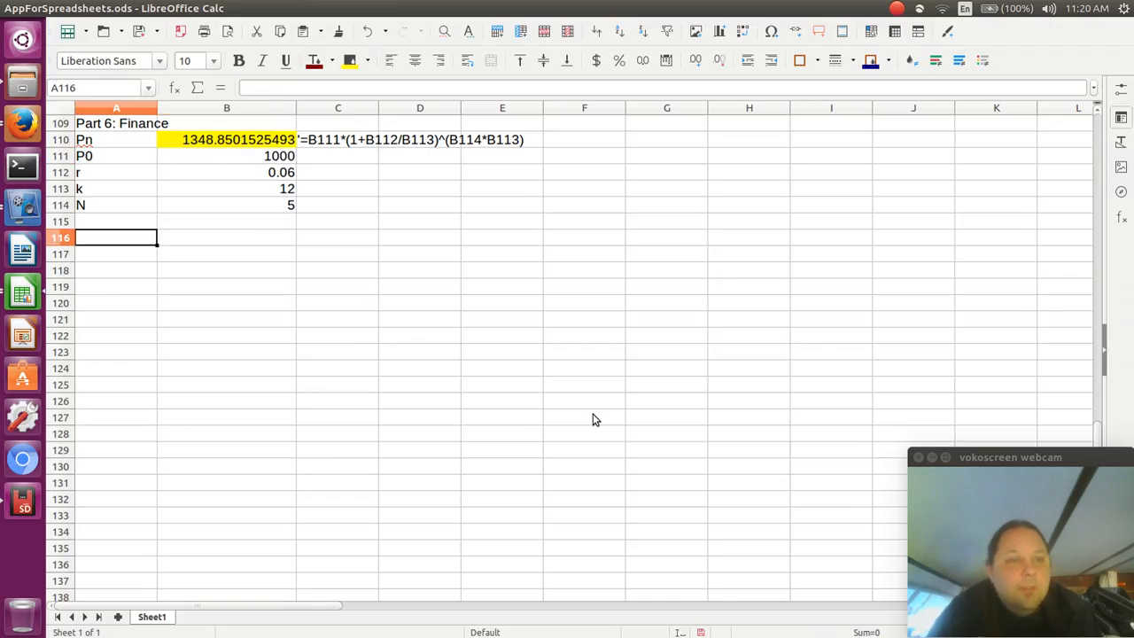
type("Part ")
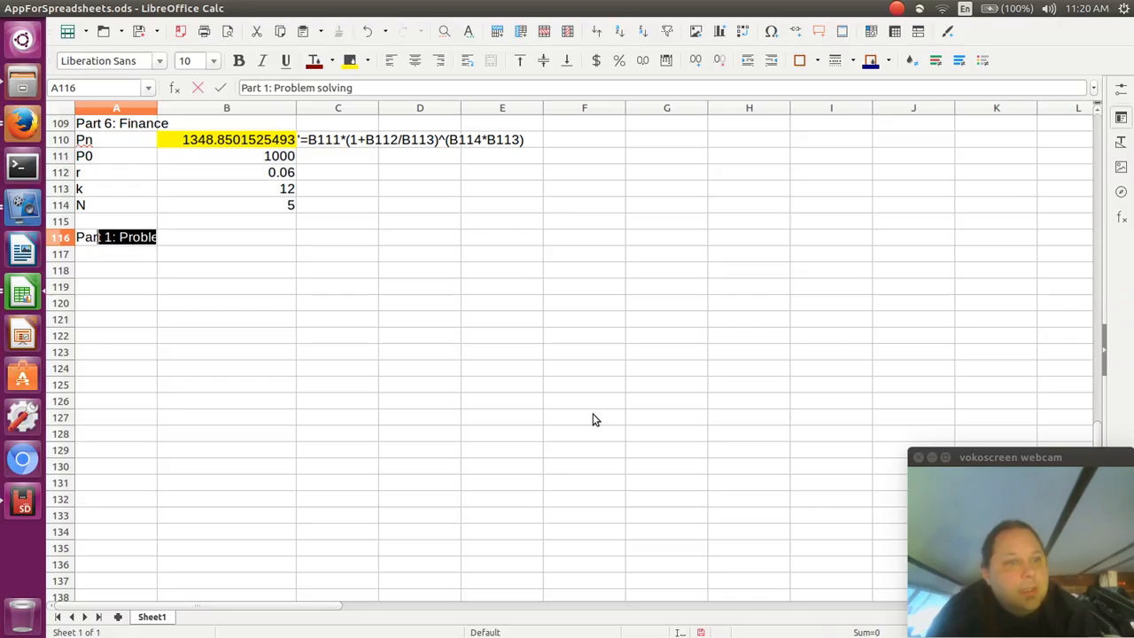
type("7: Sta")
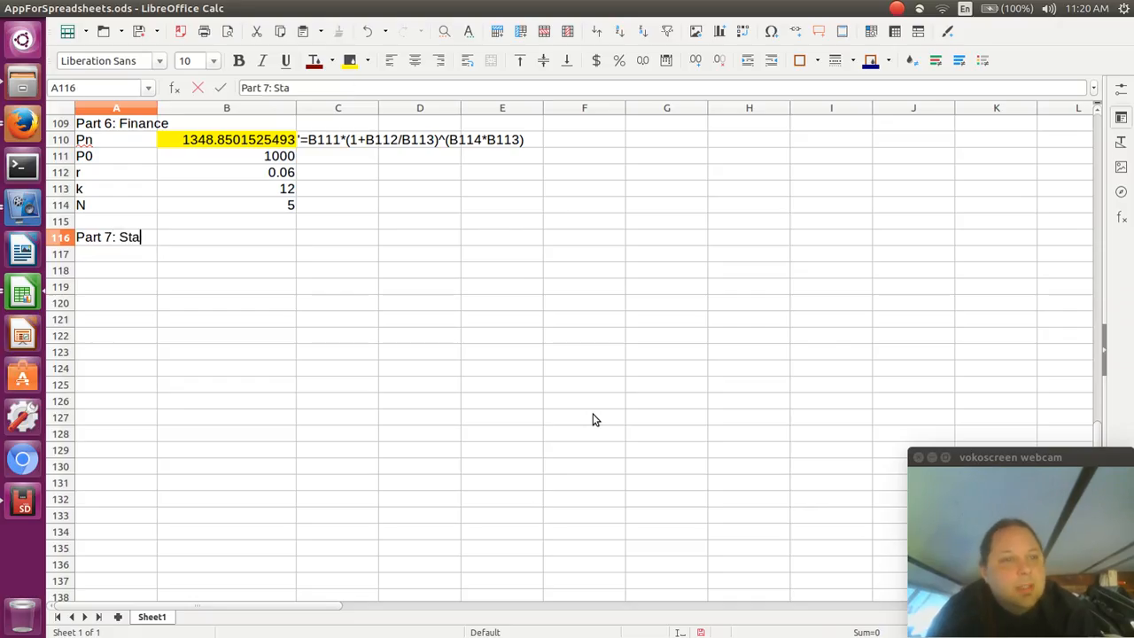
type("tics")
key("Return")
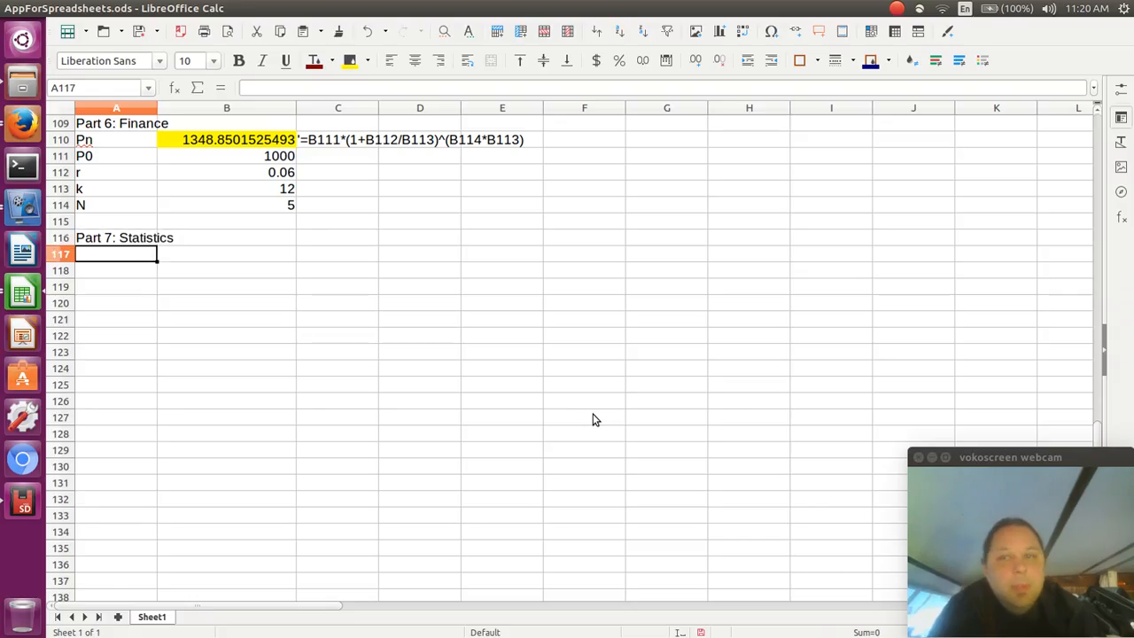